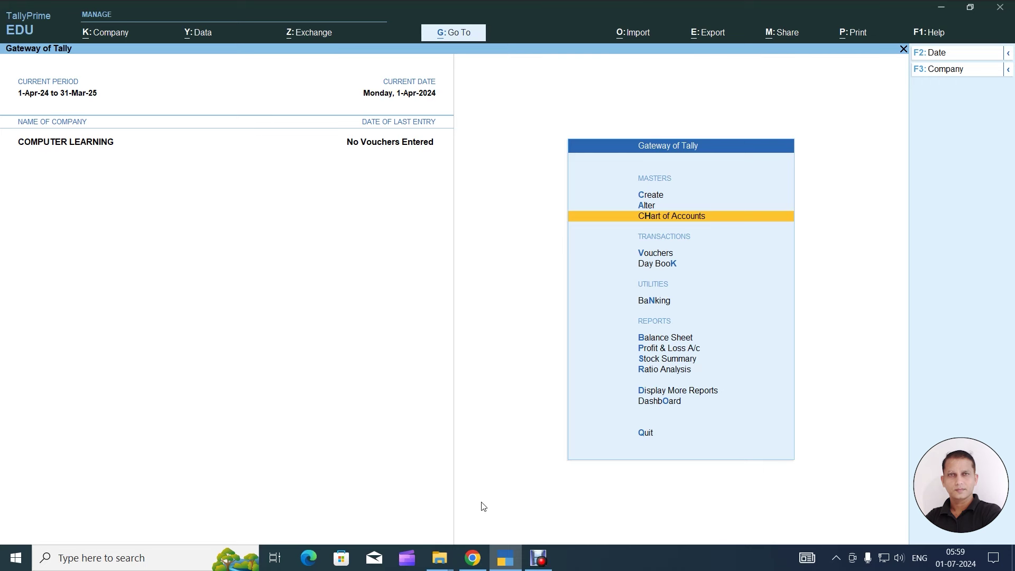
From Gateway of Tally, open Vouchers to start a new voucher.
key("Down")
key("Down")
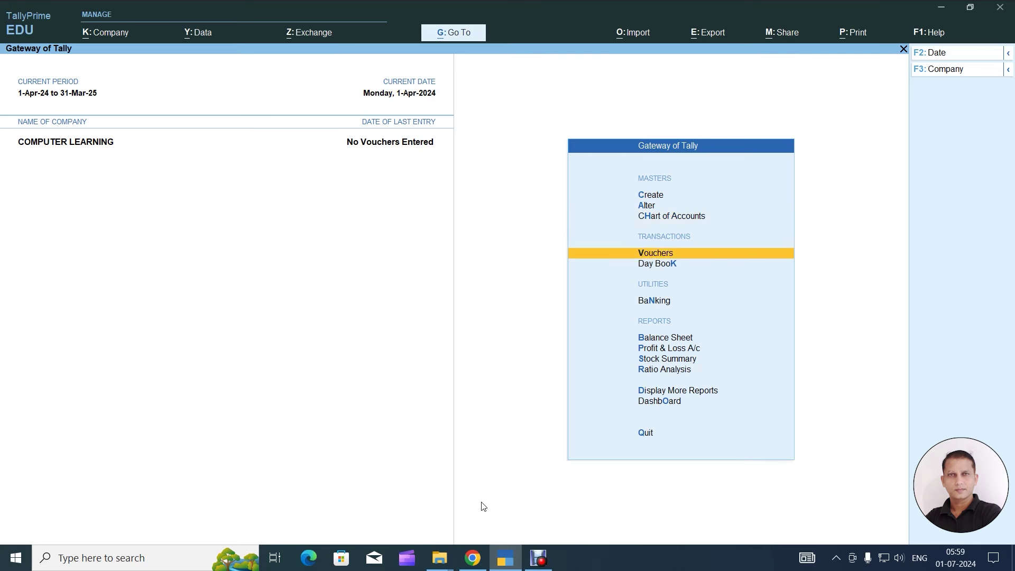
key("Up")
key("Return")
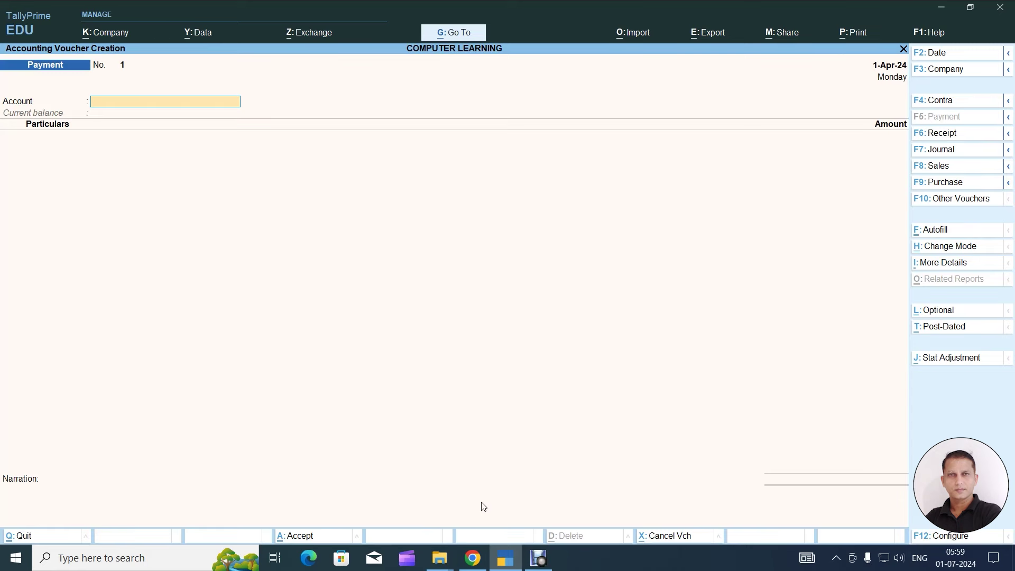
Switch the voucher type to Sales Order, revealing inactive types to find it under Order Vouchers.
key("F10")
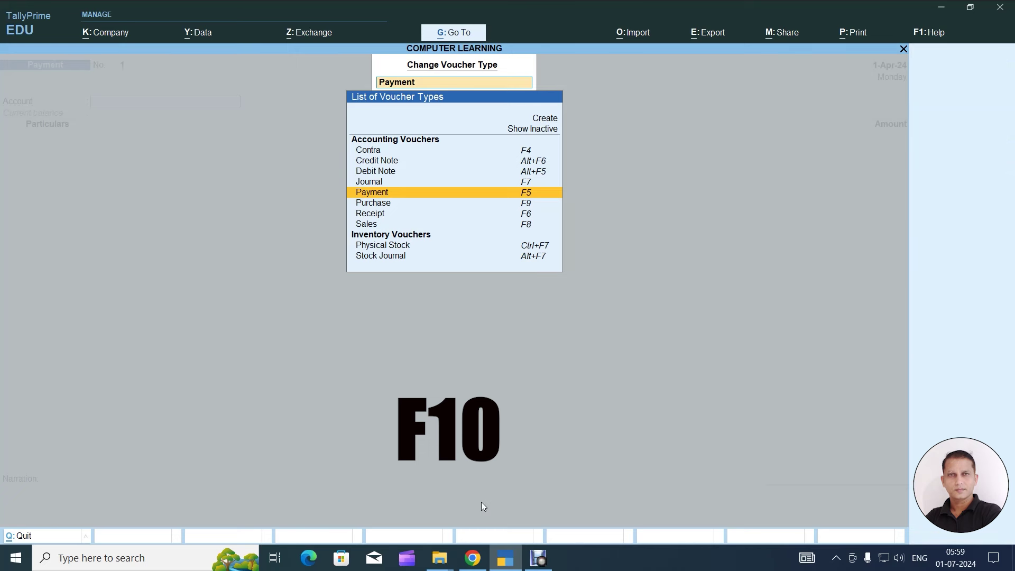
key("Up")
key("Up")
key("Up")
key("Down")
key("Down")
key("Down")
key("Down")
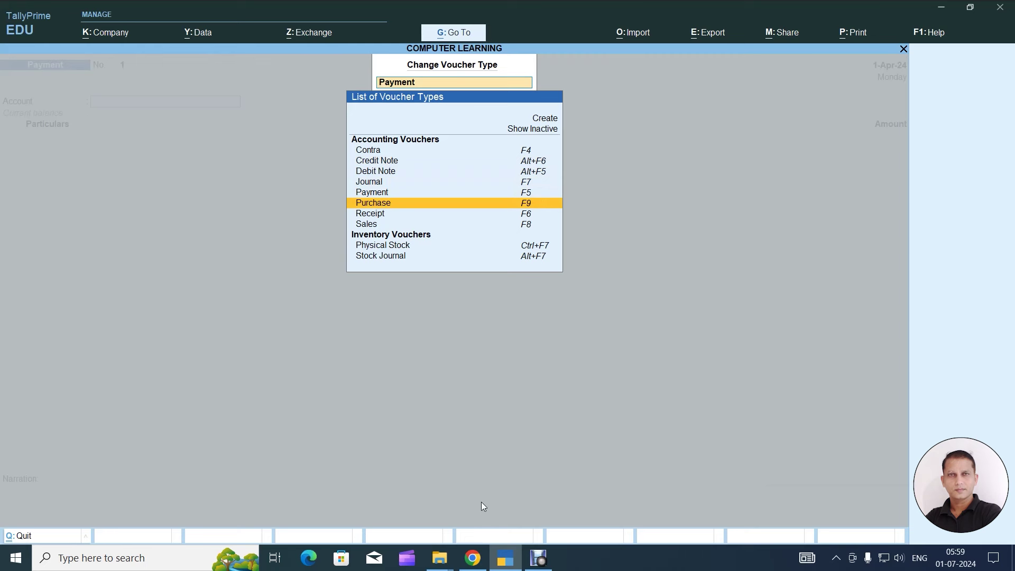
key("Down")
key("Down")
key("Down")
key("Down")
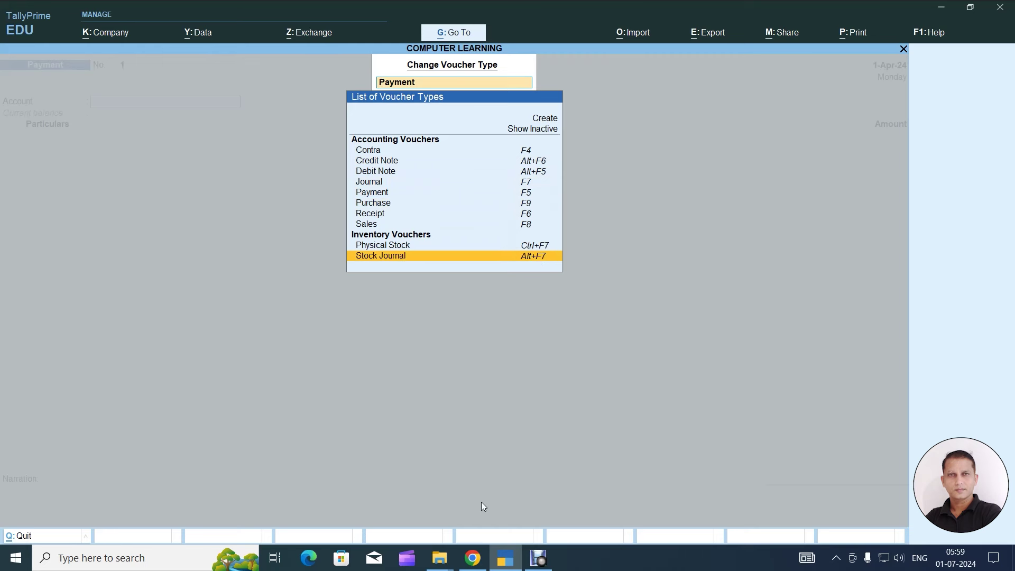
key("Up")
key("Up")
key("Up")
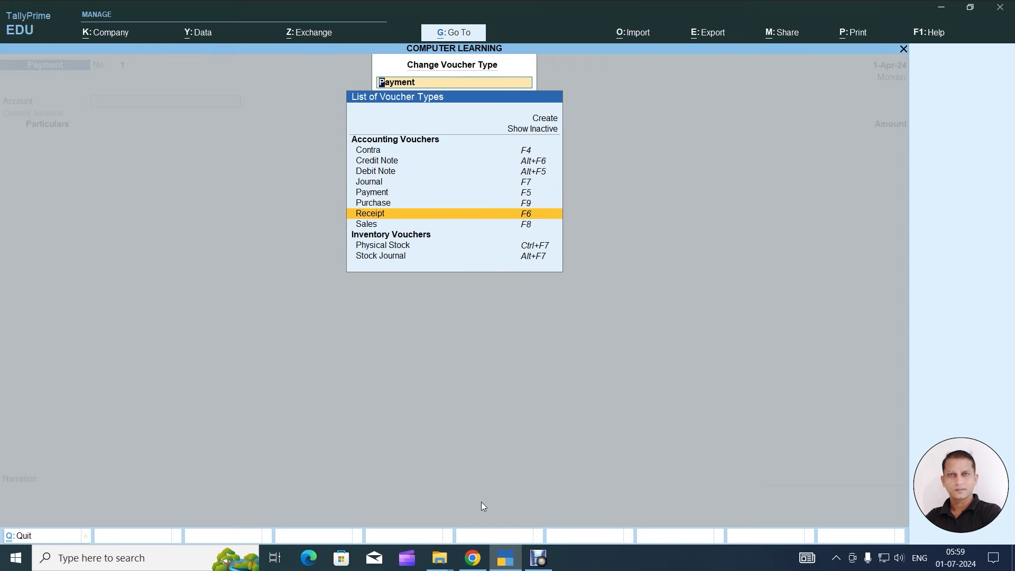
key("Up")
key("Up")
key("Up")
key("Up")
key("Up")
key("Up")
key("Up")
key("Up")
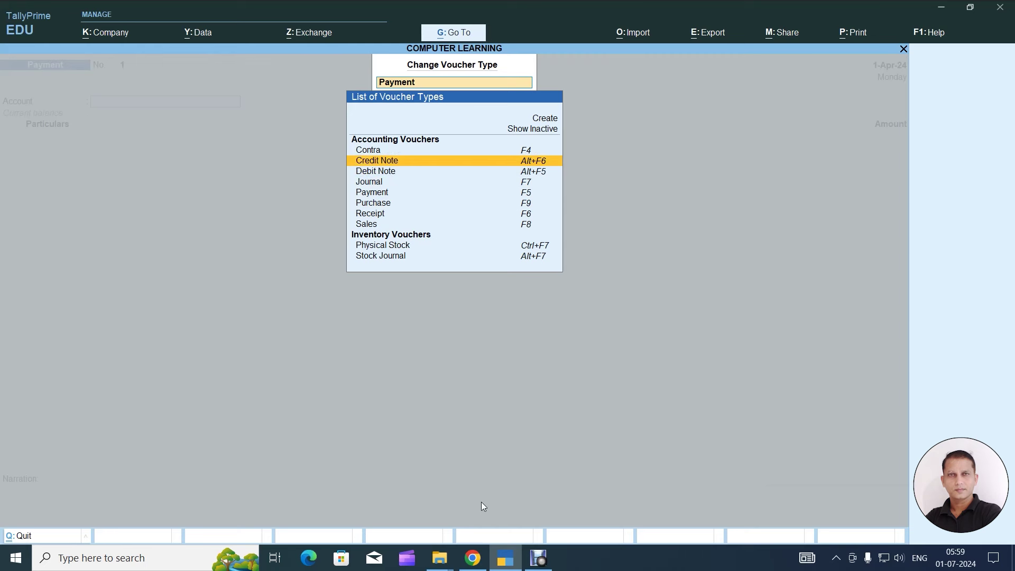
key("Down")
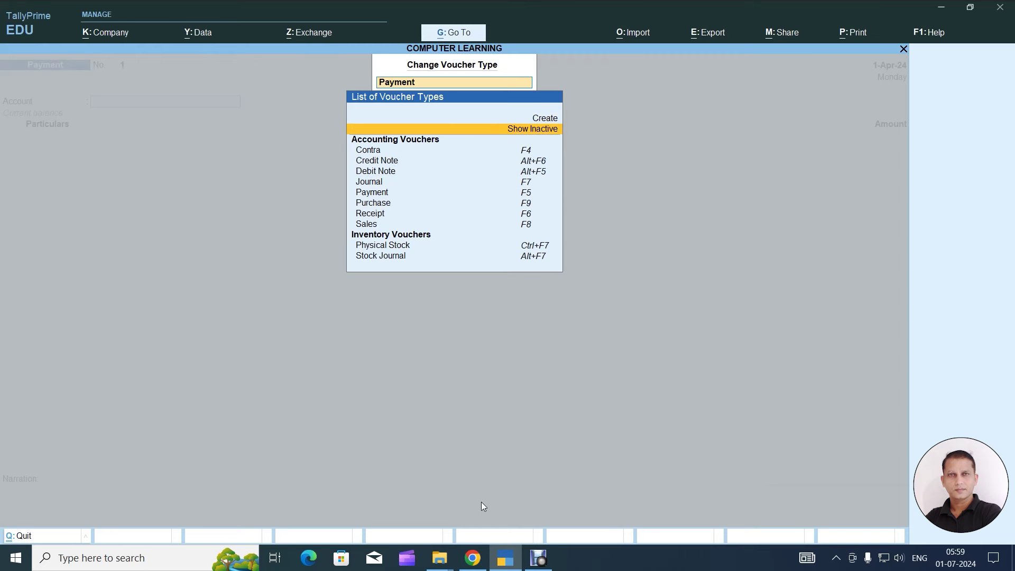
key("Return")
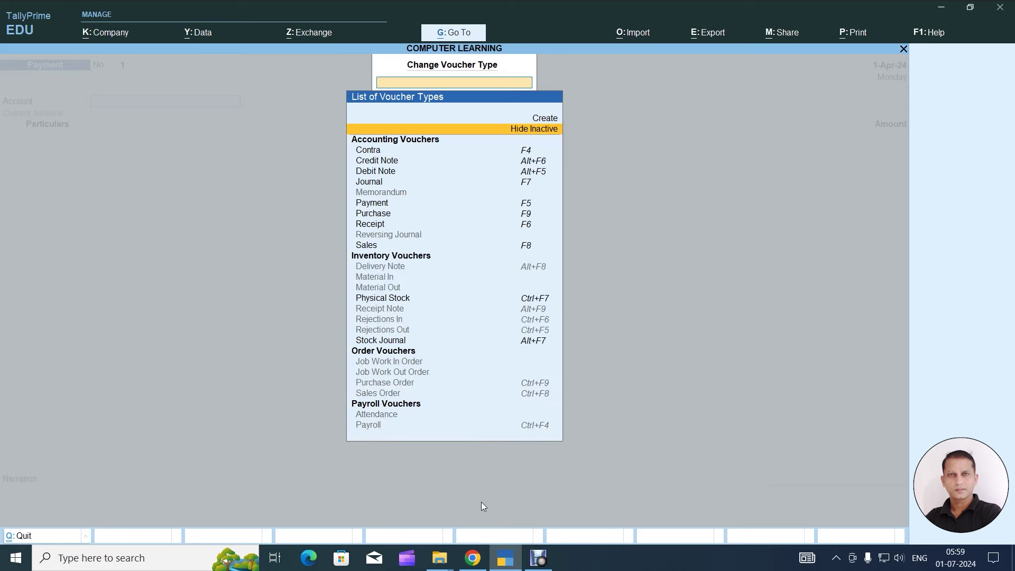
key("Down")
key("Down")
key("Down")
key("Down")
key("Down")
key("Down")
key("Down")
key("Down")
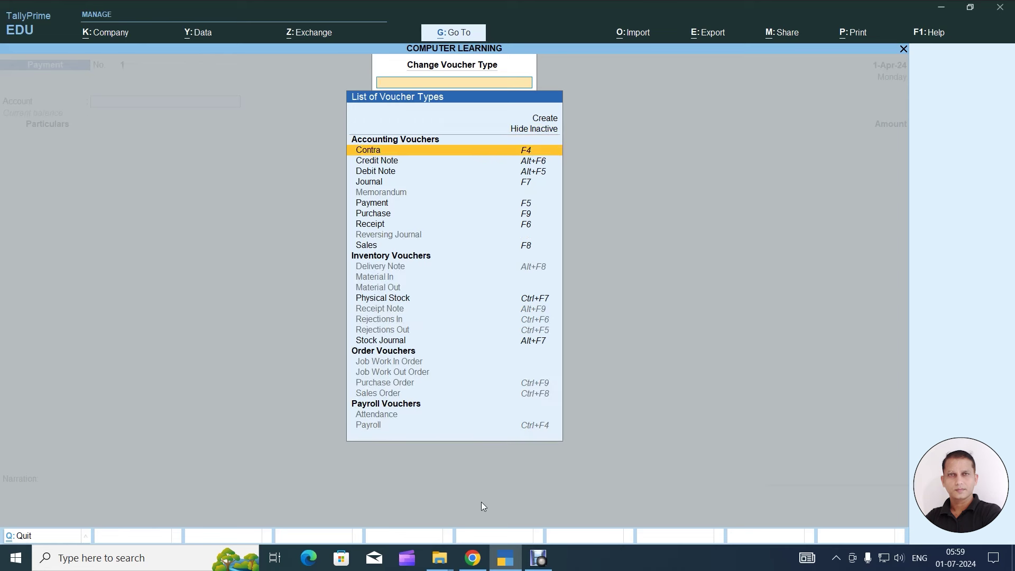
key("Down")
key("Down")
key("Down")
key("Down")
key("Down")
key("Down")
key("Down")
key("Down")
key("Down")
key("Down")
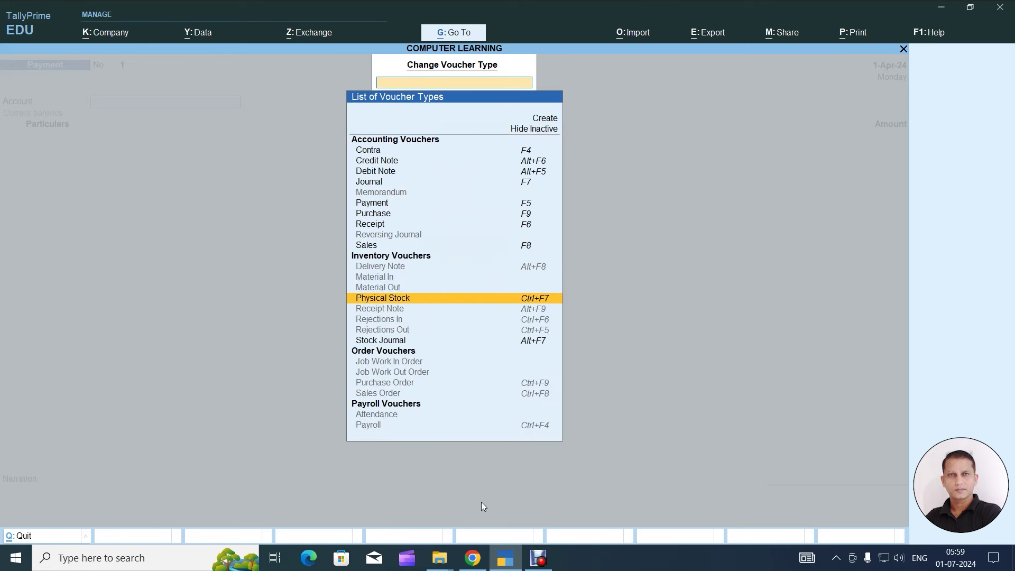
key("Down")
key("Down")
key("Down")
key("Down")
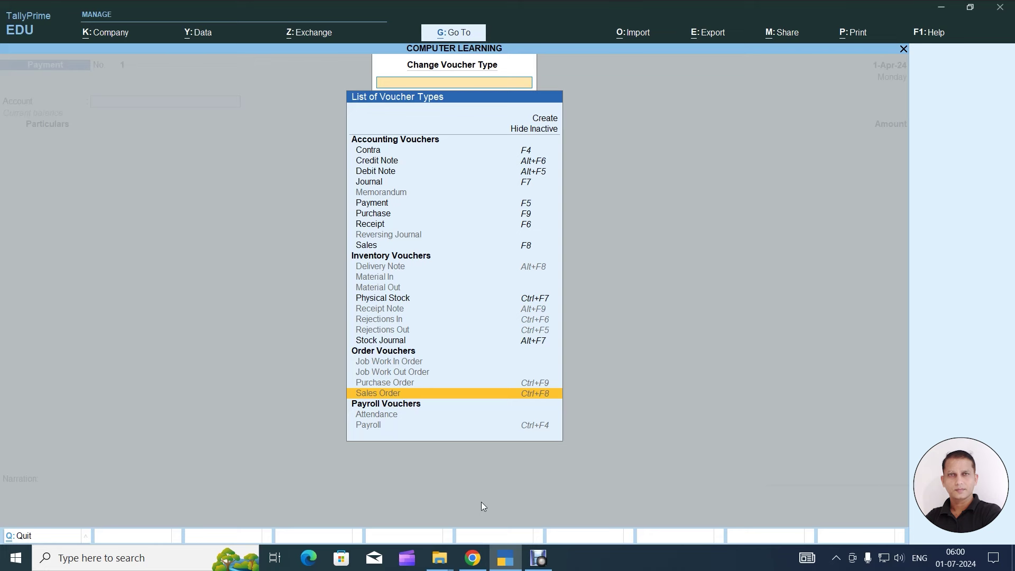
key("Return")
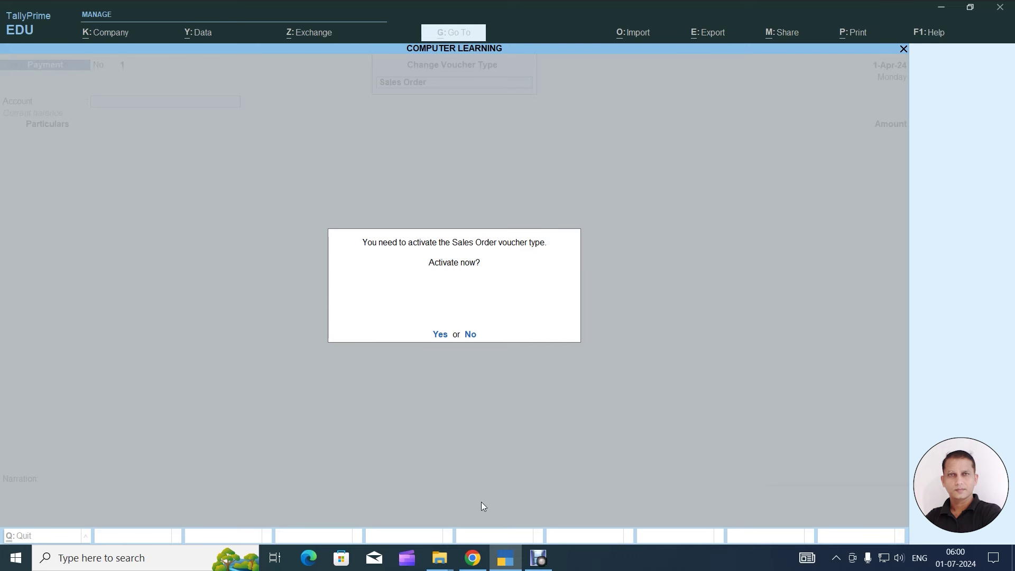
Activate the Sales Order voucher type and start a new party ledger with Alt+C.
key("Return")
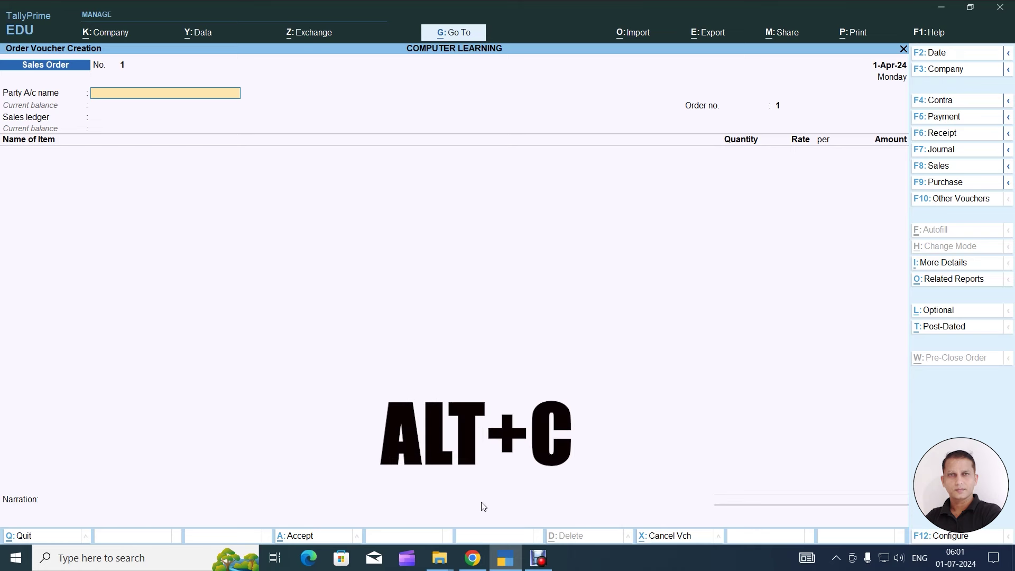
key("alt+c")
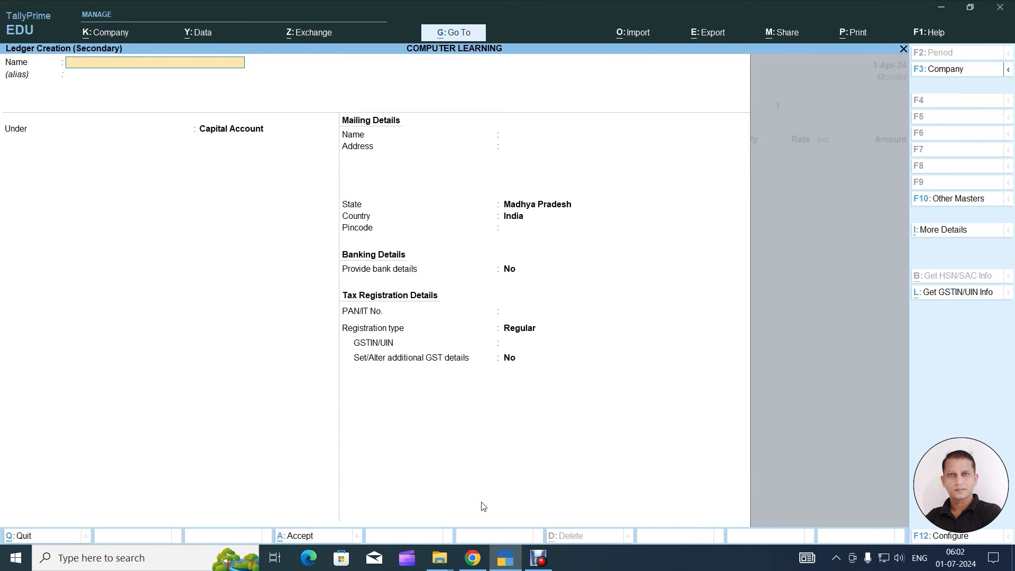
Name the ledger with the customer's name, group it under Sundry Debtors, keeping bill-by-bill on.
key("Return")
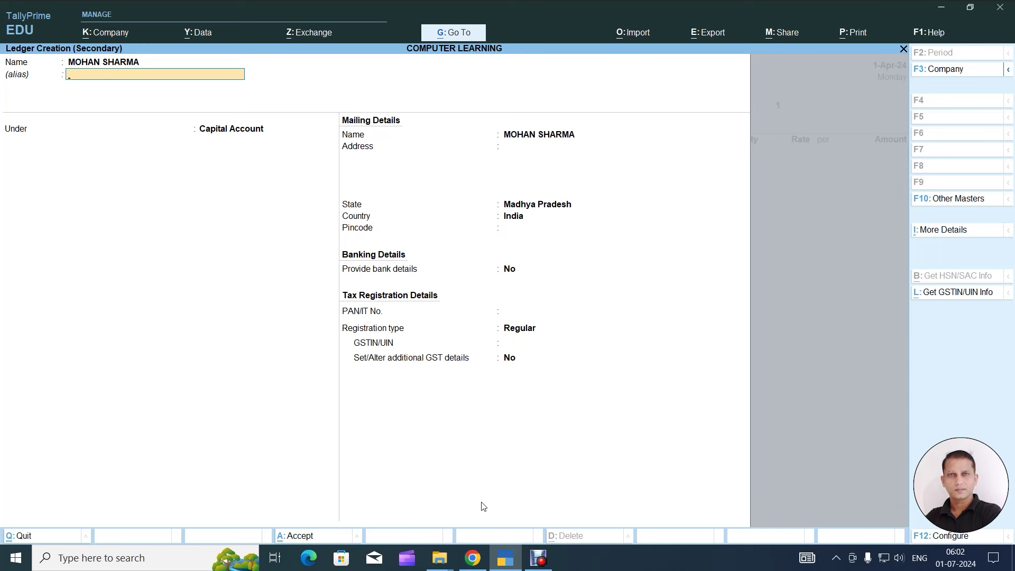
key("Return")
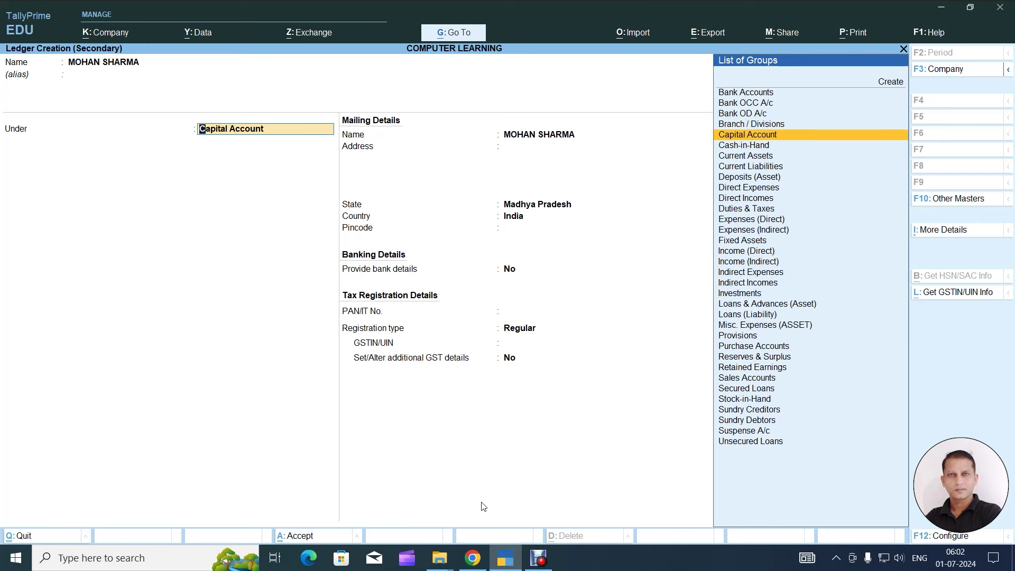
type("SU")
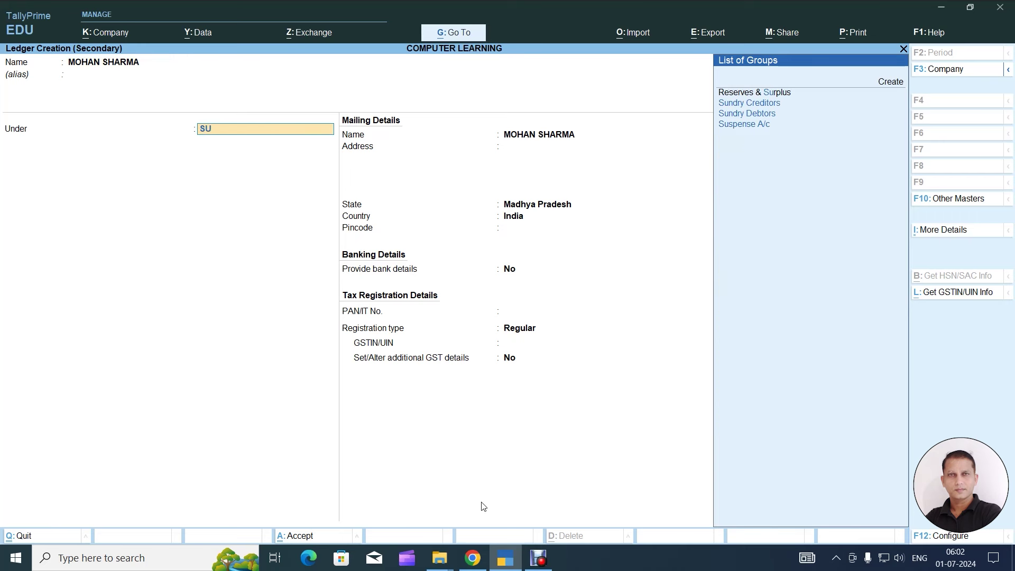
key("Down")
key("Down")
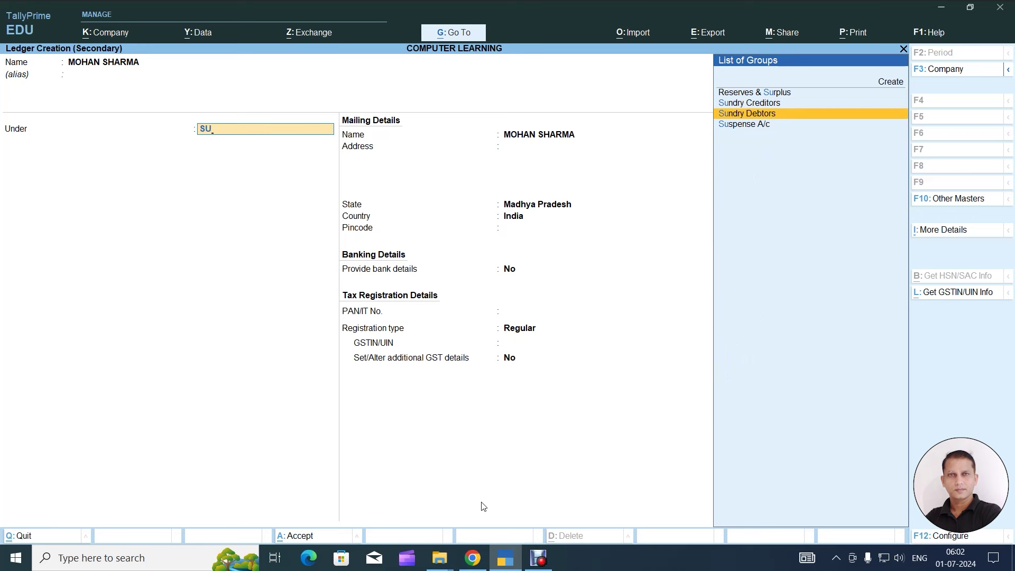
key("Return")
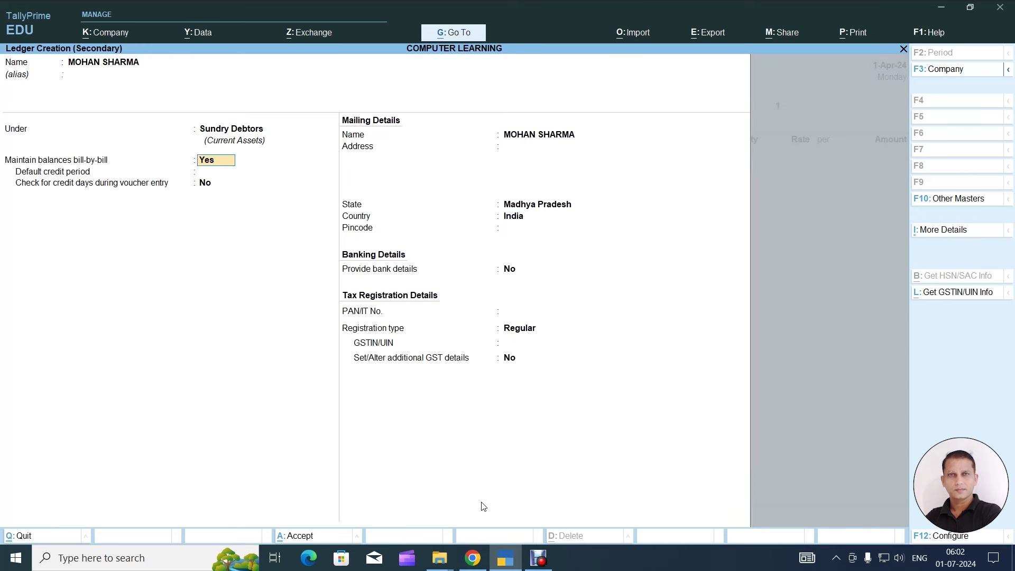
key("Return")
key("Return")
key("Return")
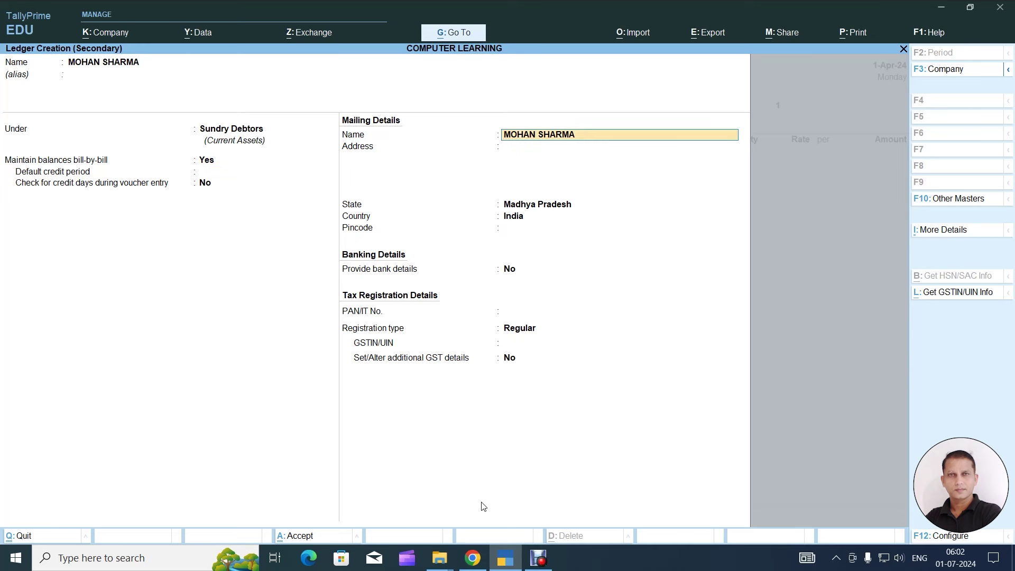
Keep Madhya Pradesh as the state, enter the customer's pincode, and leave bank details off.
key("Return")
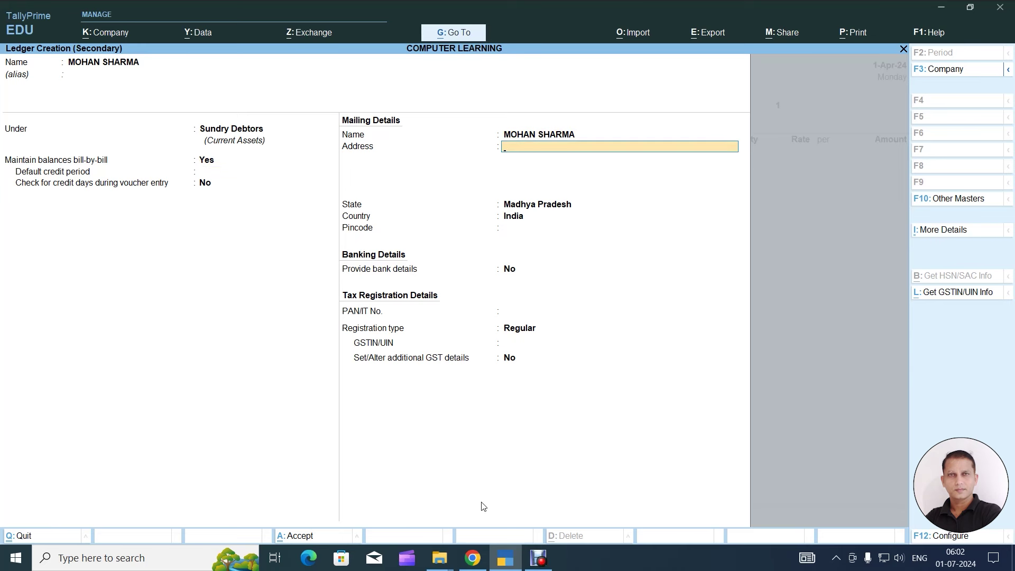
key("Return")
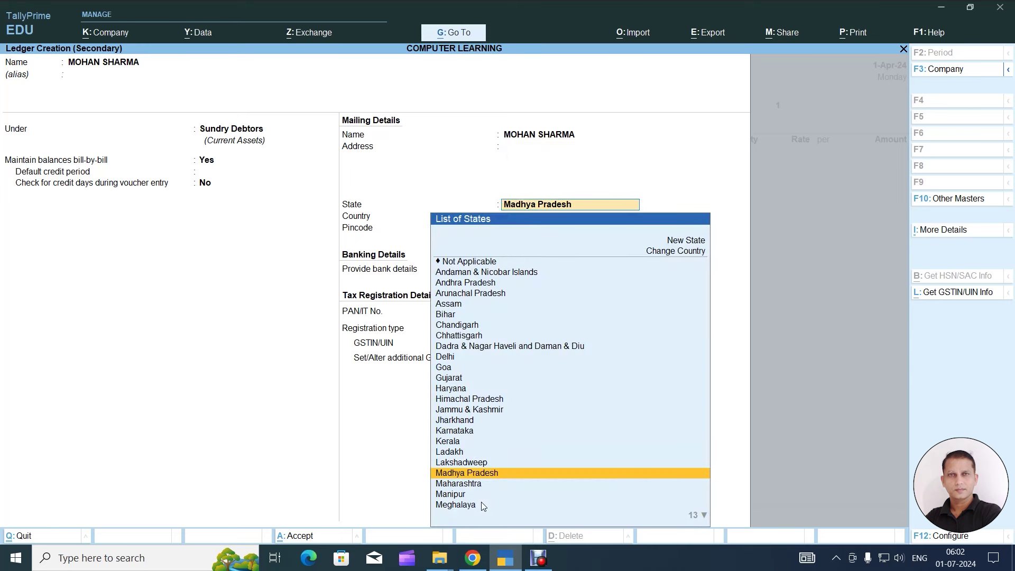
key("Return")
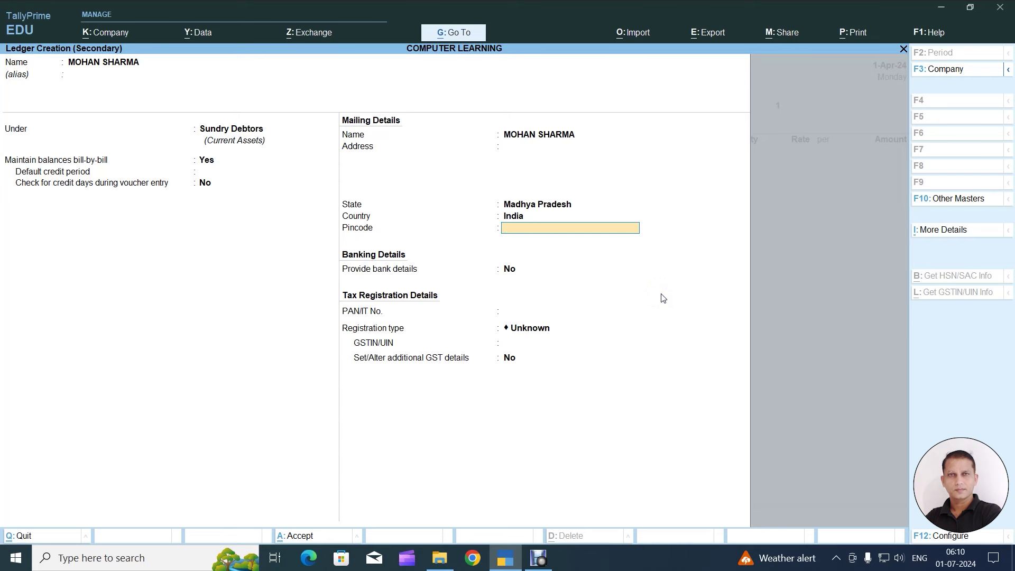
type("457001")
key("Return")
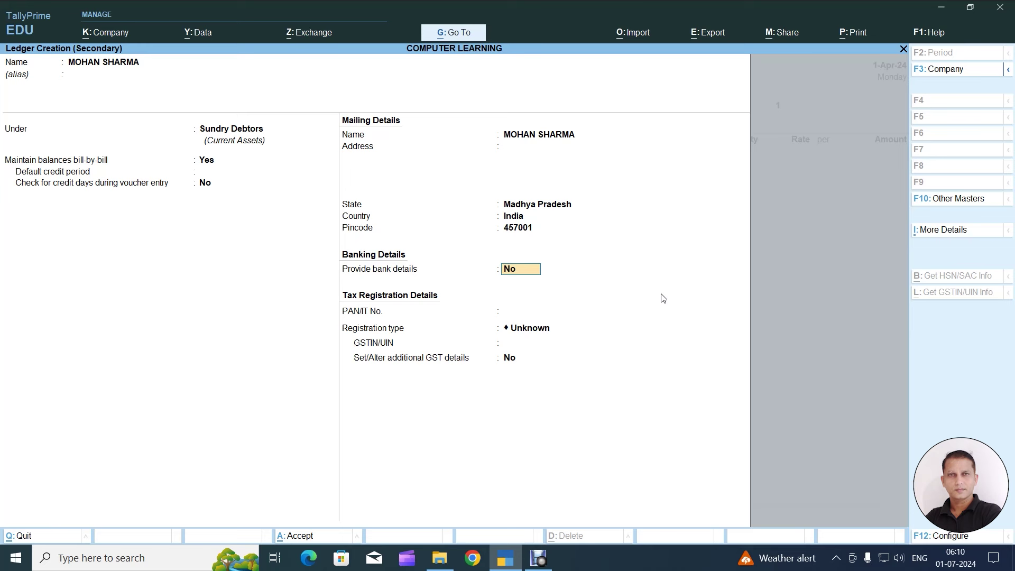
key("Return")
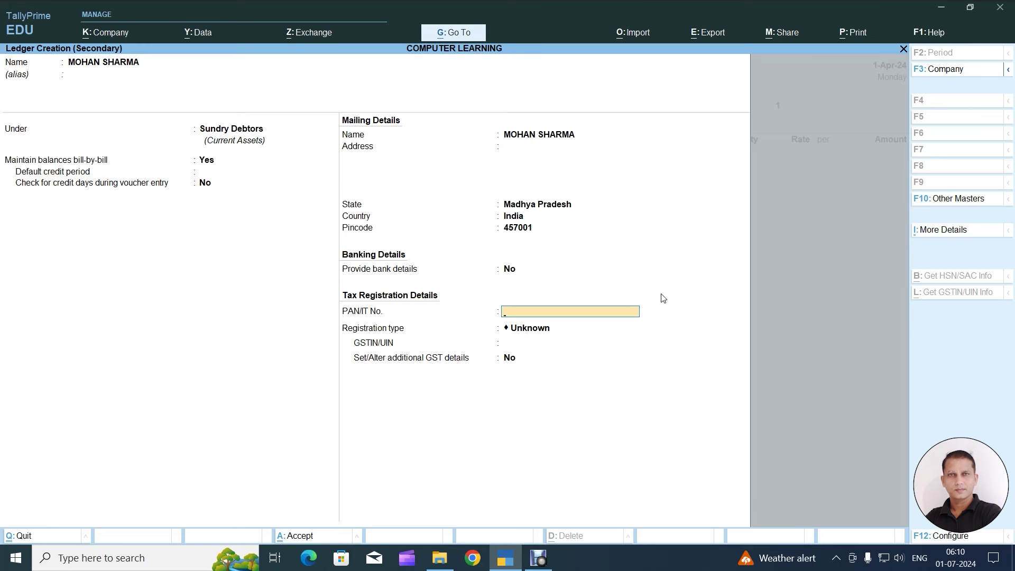
Enter the customer's PAN, choose Regular GST registration, and fill in the customer's GSTIN.
key("Return")
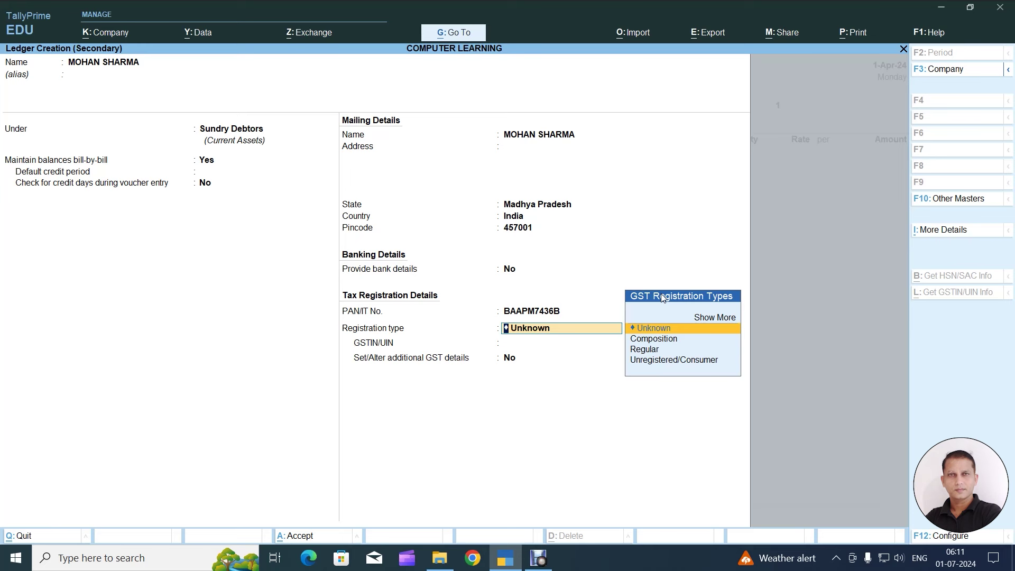
key("Down")
key("Down")
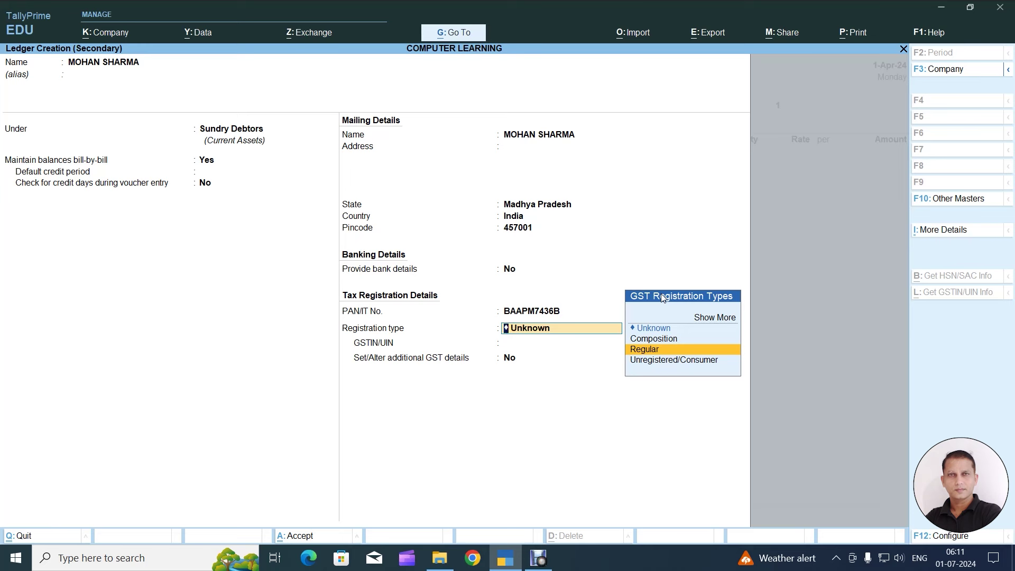
key("Return")
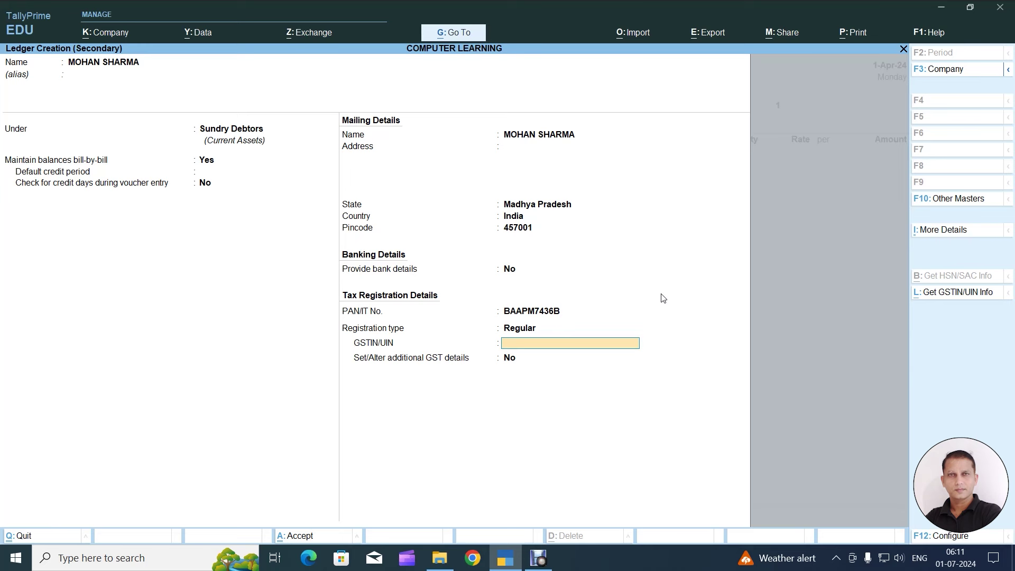
key("Return")
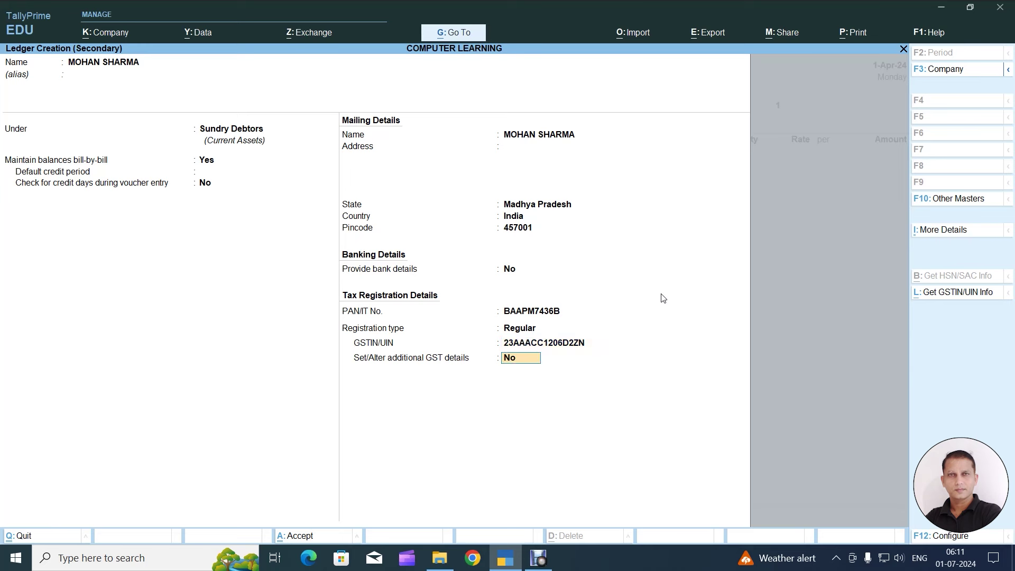
key("Return")
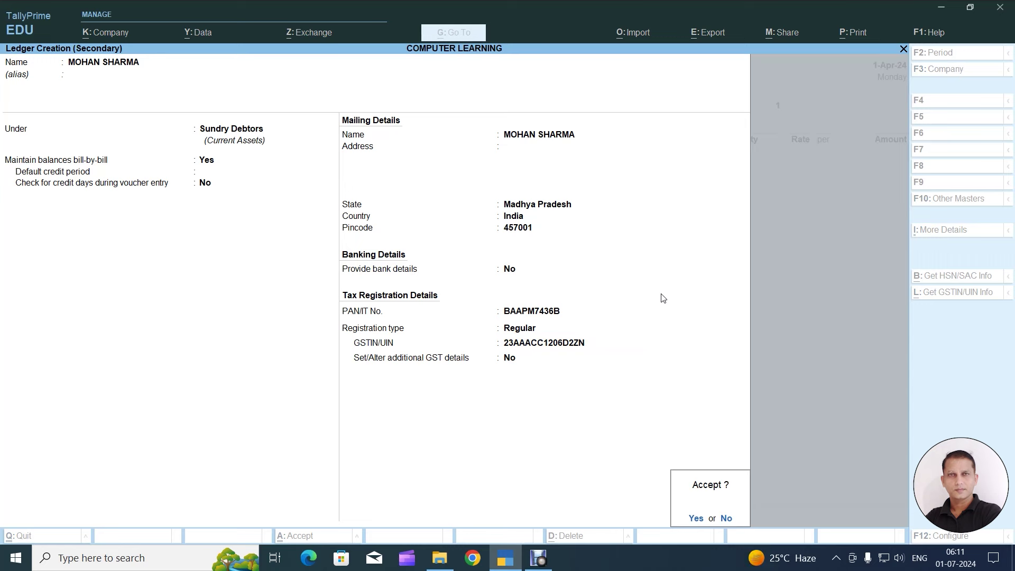
Save the customer ledger and set payment terms 15 and delivery terms 7 on the order.
key("Return")
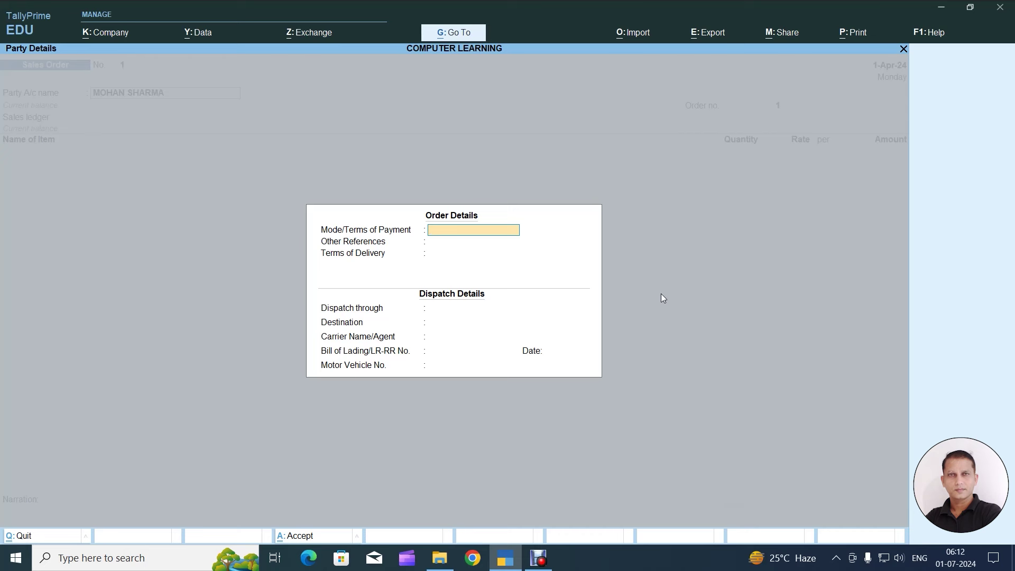
type("15")
key("Return")
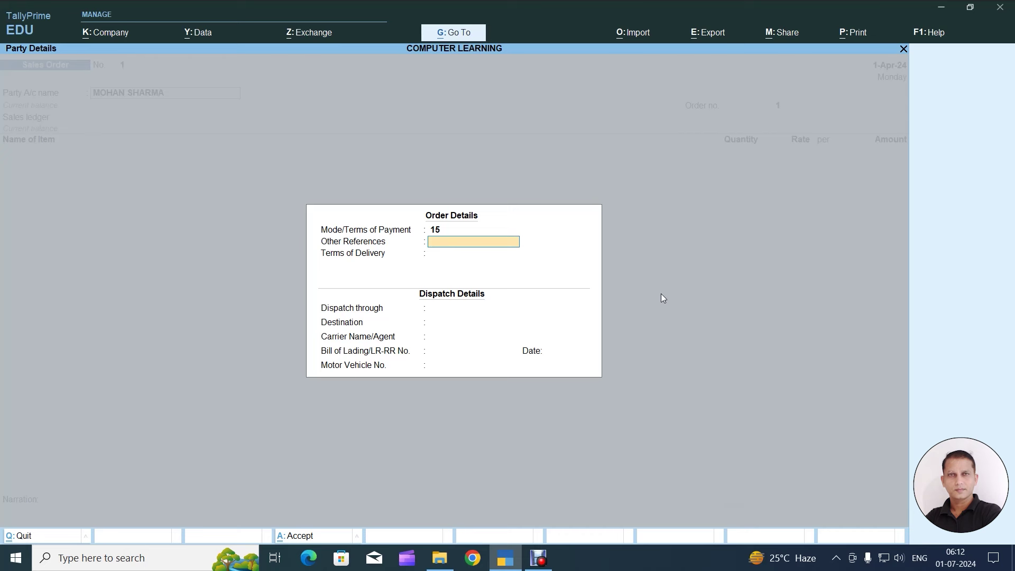
key("Return")
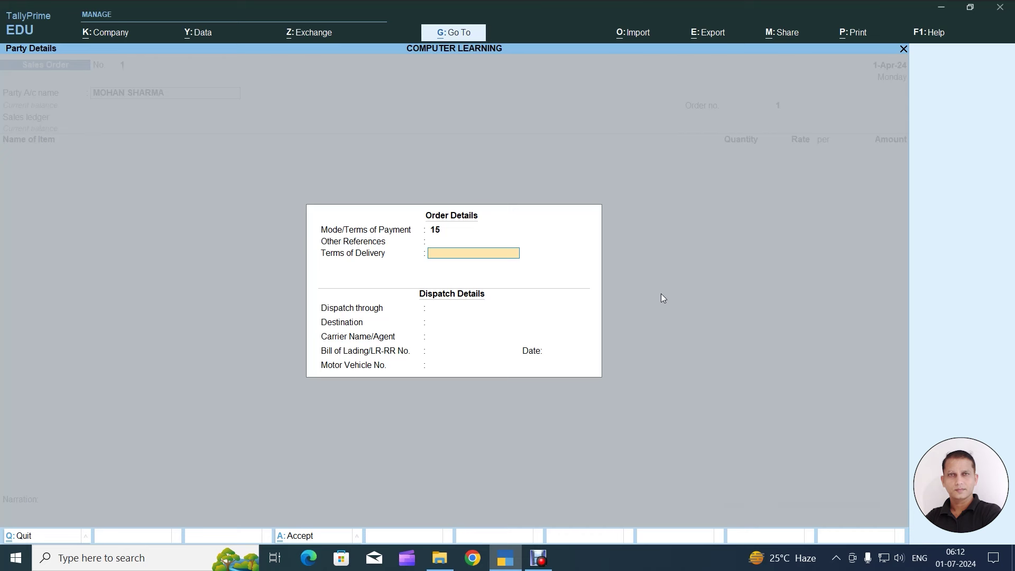
key("Return")
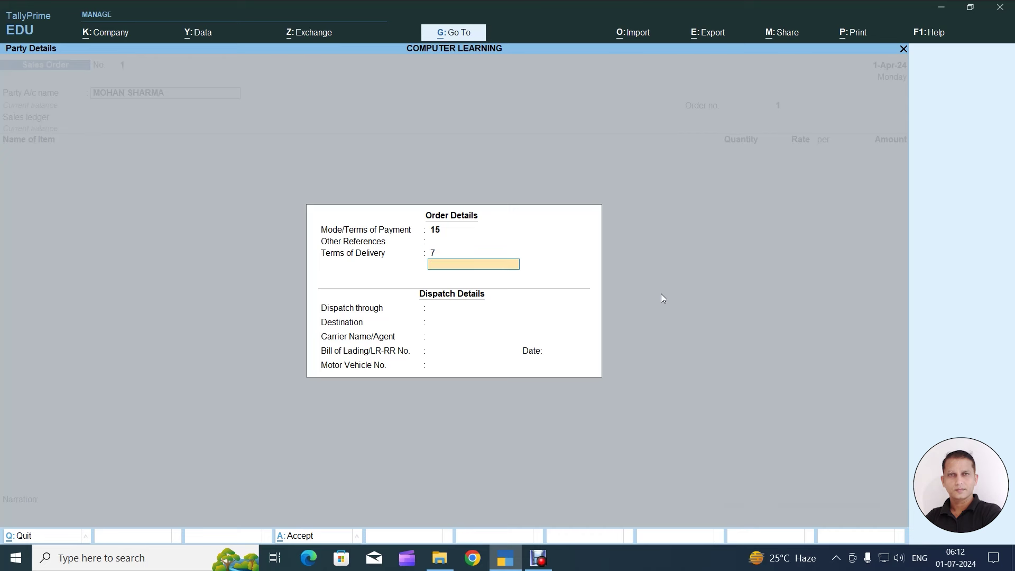
key("Return")
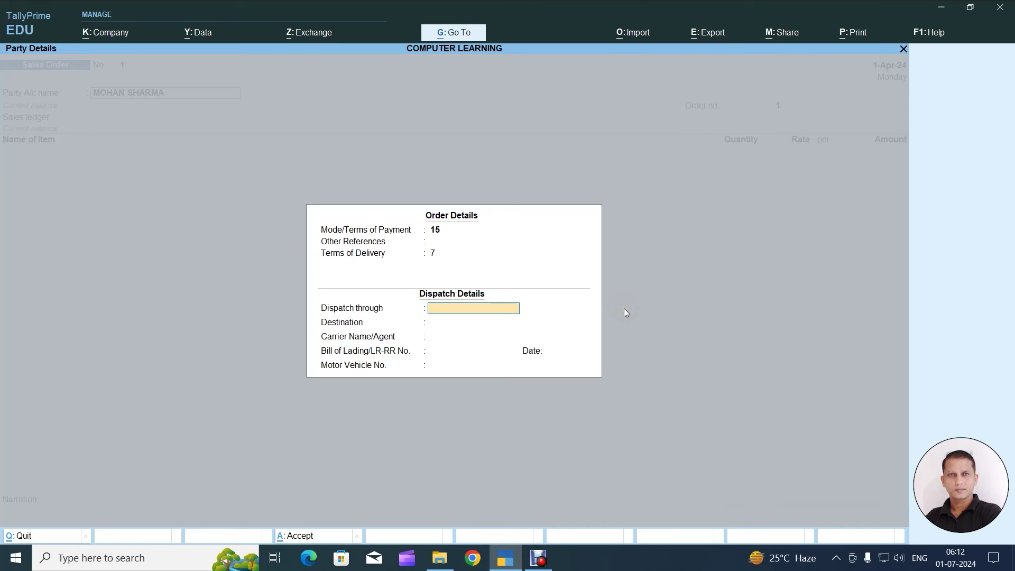
Fill dispatch details: through TRANSPORT, destination INDORE, carrier DTDC, leaving bill of lading empty.
type("TRANSPORT")
key("Return")
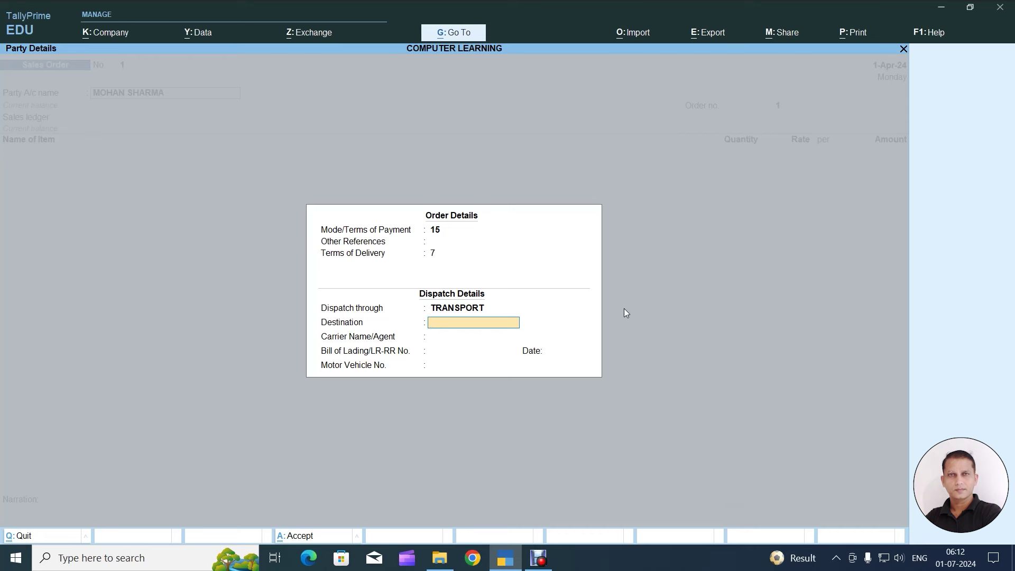
type("INDORE")
key("Return")
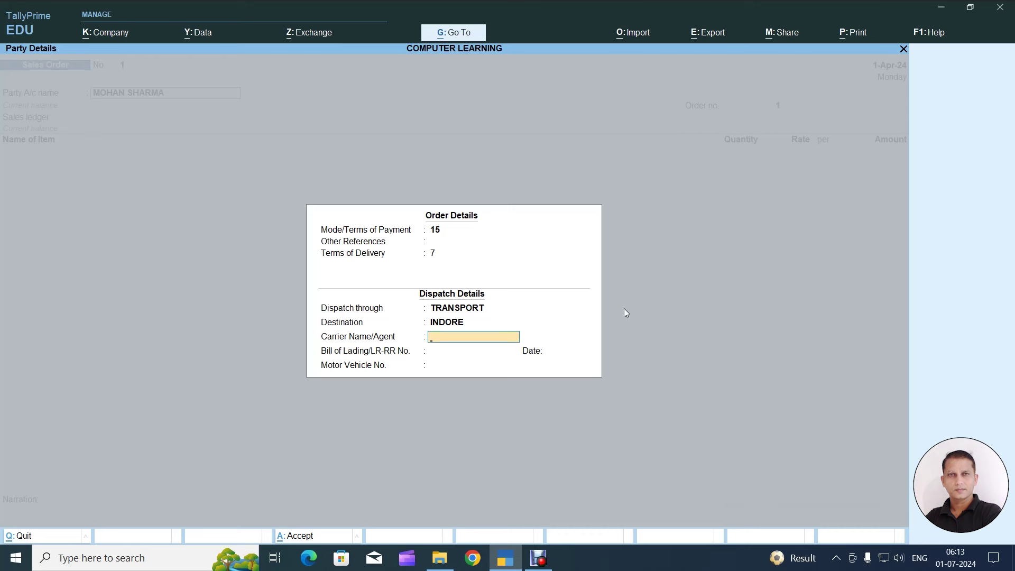
type("DTDC")
key("Return")
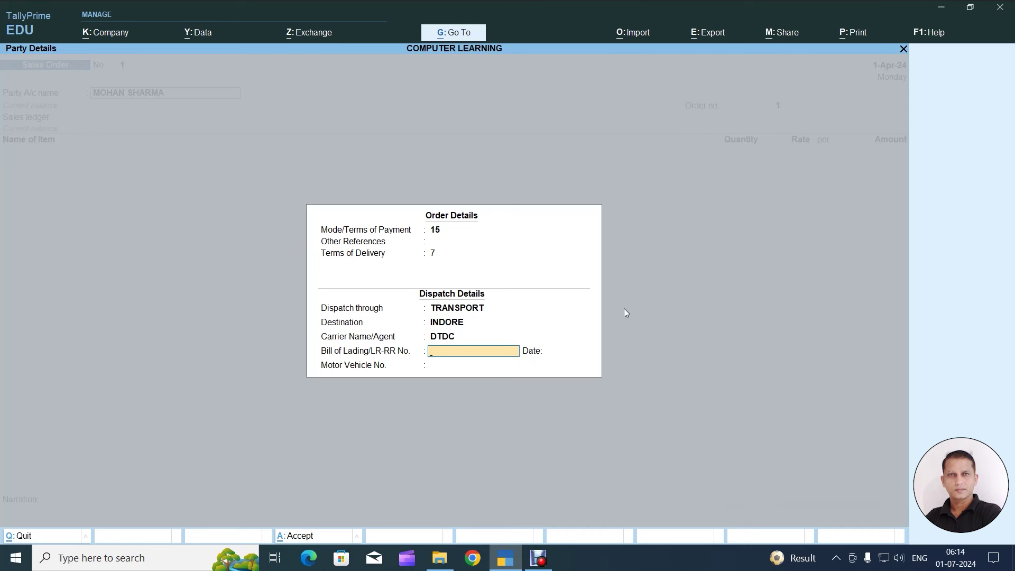
key("Return")
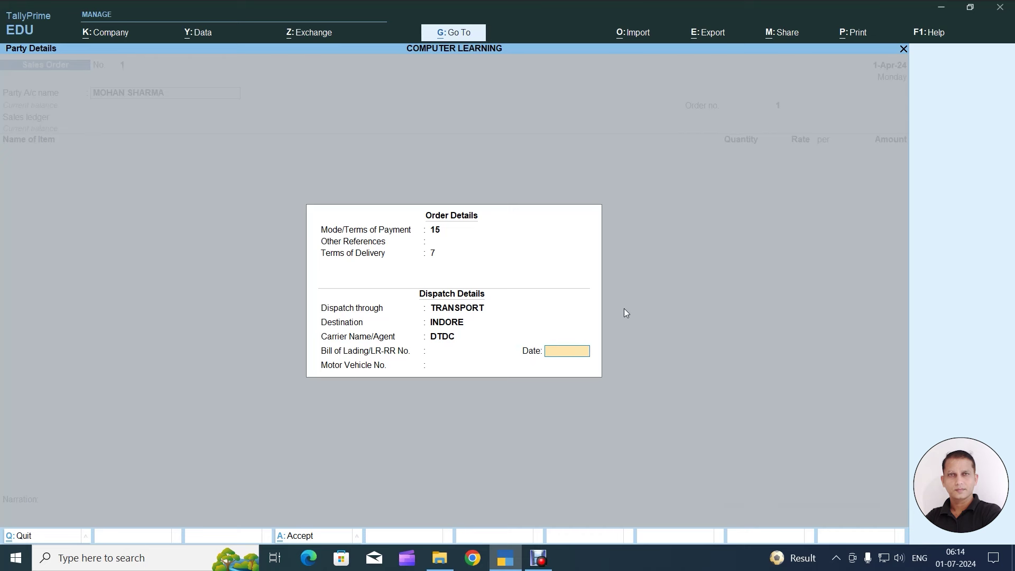
key("Return")
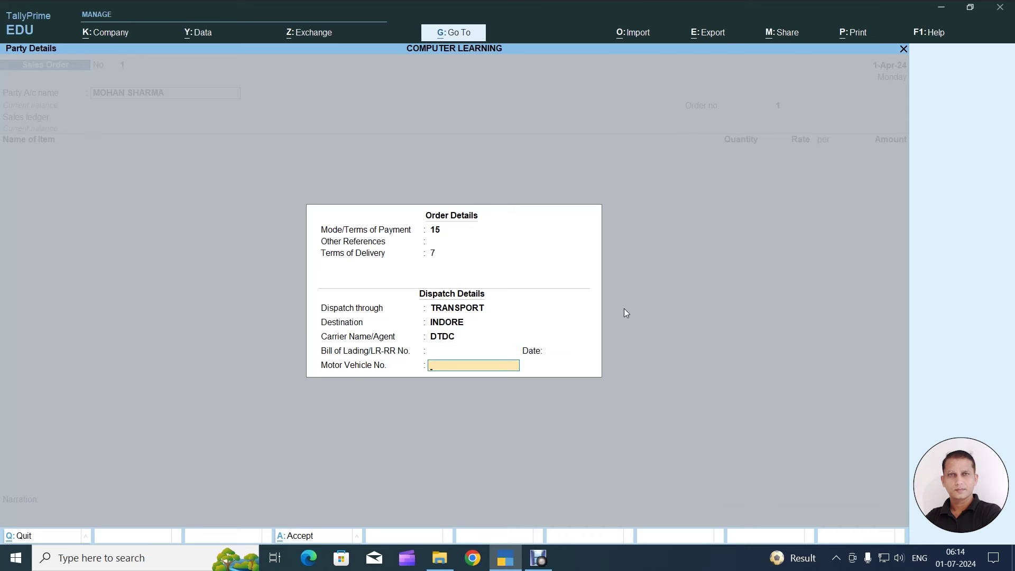
key("Return")
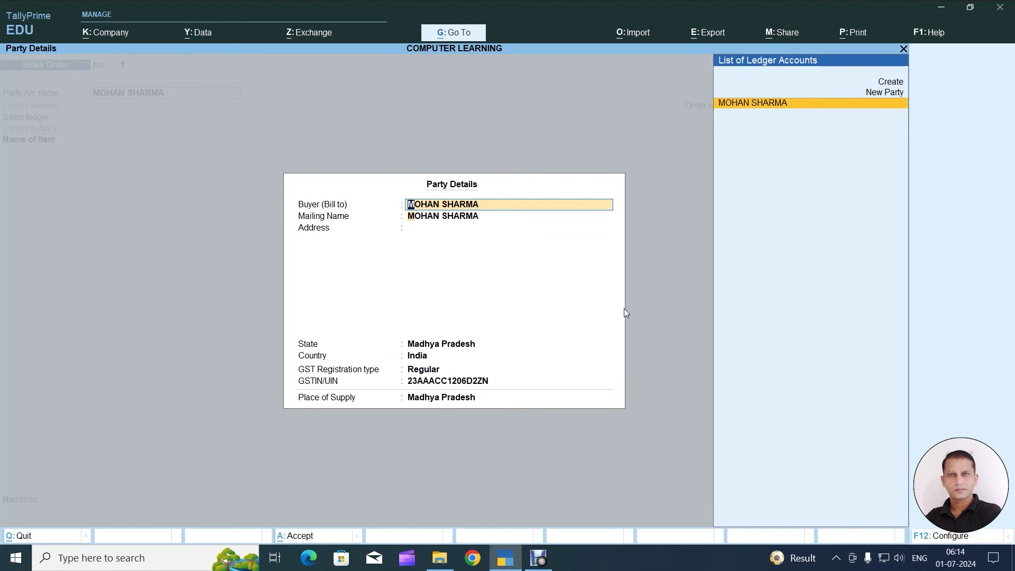
Accept Party Details with Regular registration and Madhya Pradesh as place of supply.
key("Return")
key("Return")
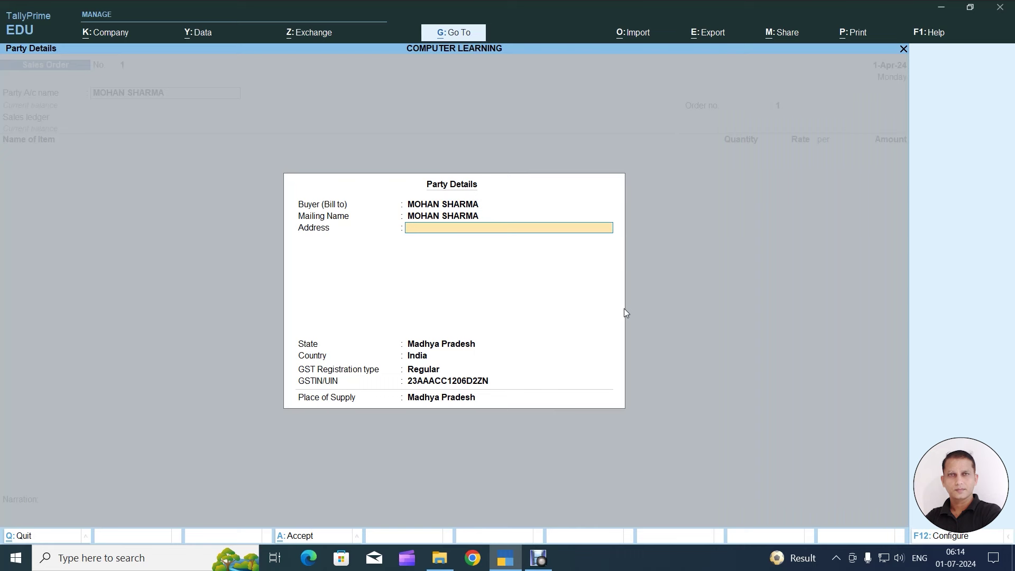
key("Return")
key("Return")
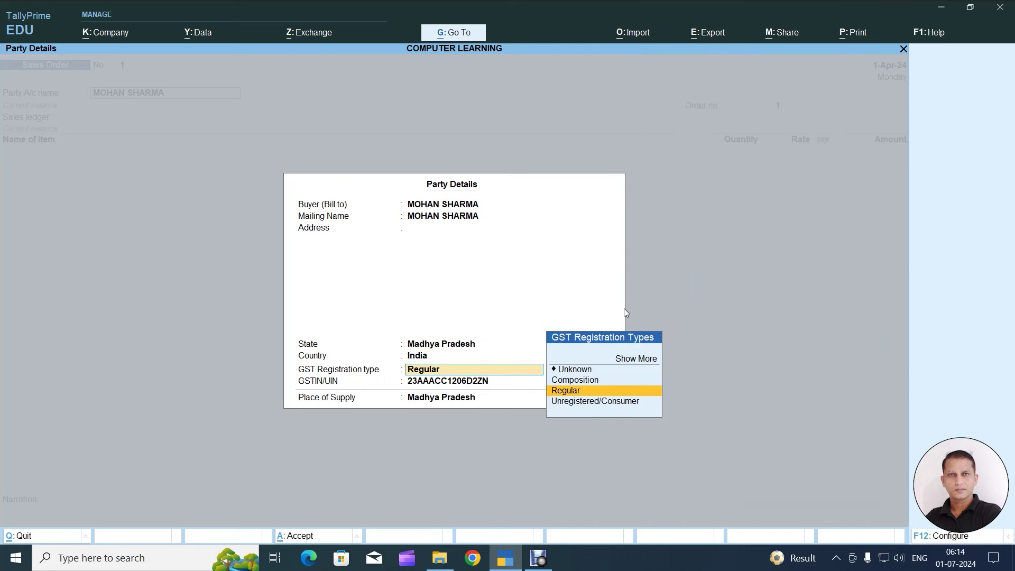
key("Return")
key("Return")
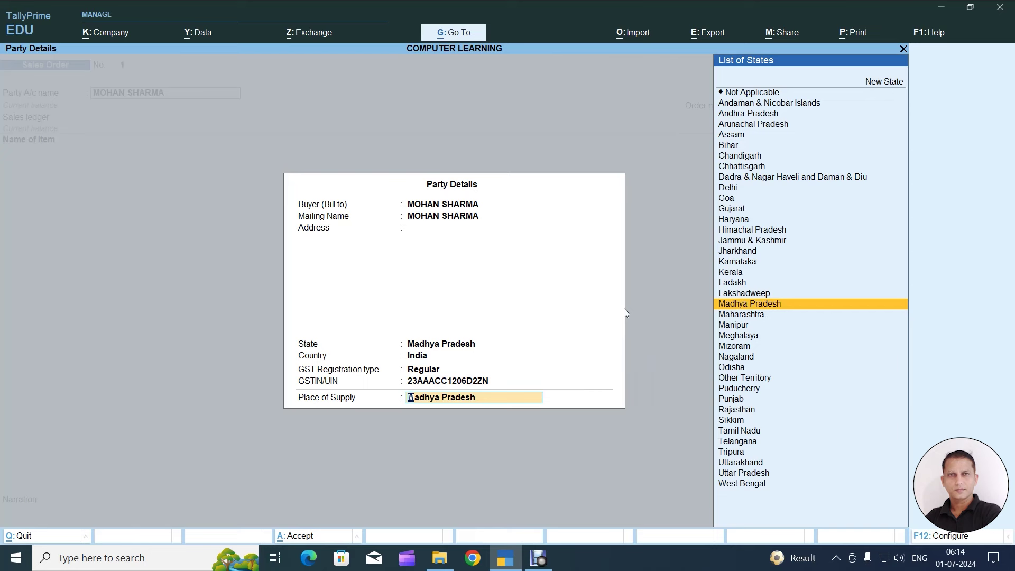
key("Return")
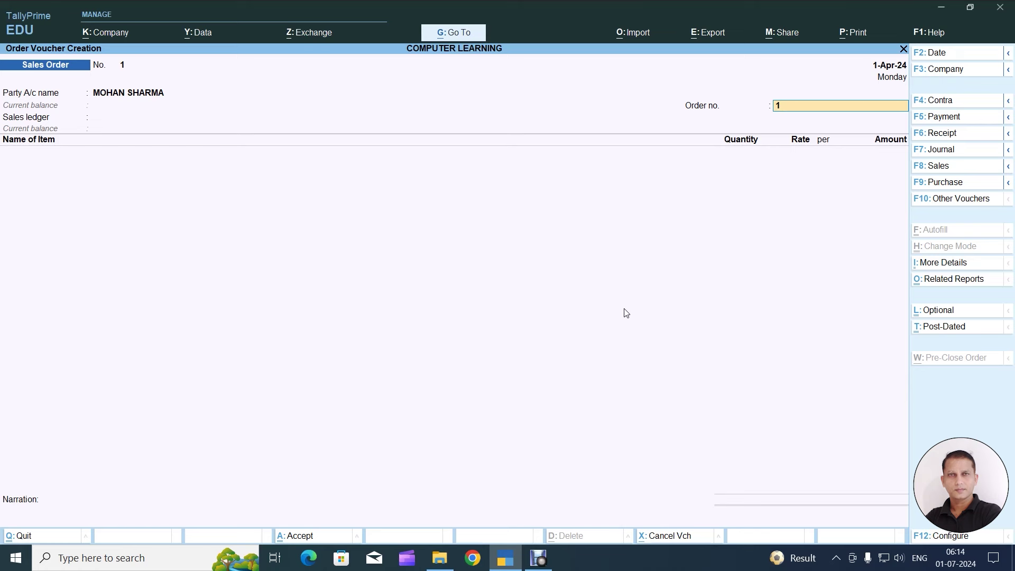
Change the order number to 101 and move on to the Sales ledger field.
type("01")
key("Return")
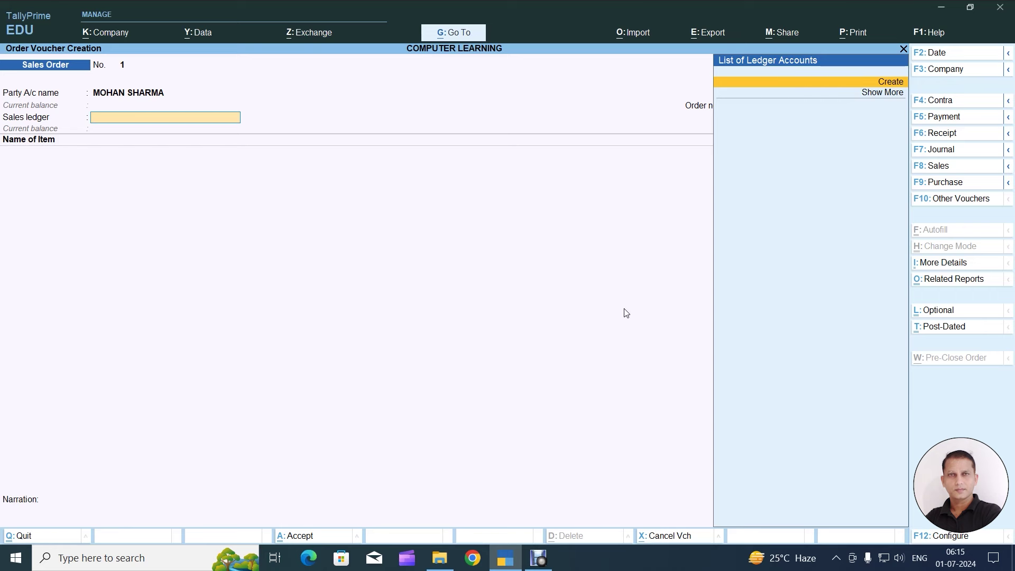
Create the SALES AC ledger under Sales Accounts, leaving Type of Ledger as Not Applicable.
key("alt+c")
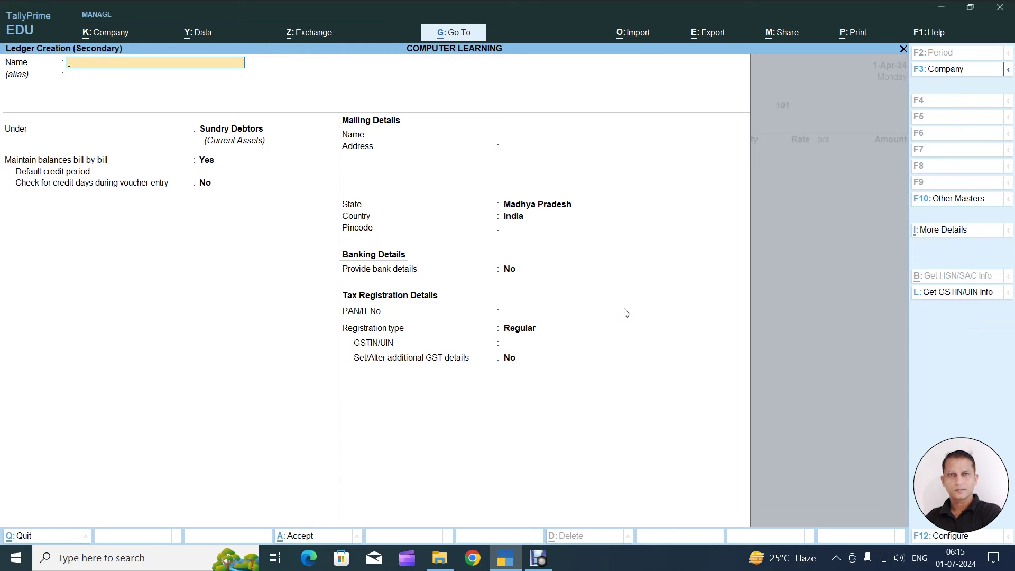
type("SALES AC")
key("Return")
key("Return")
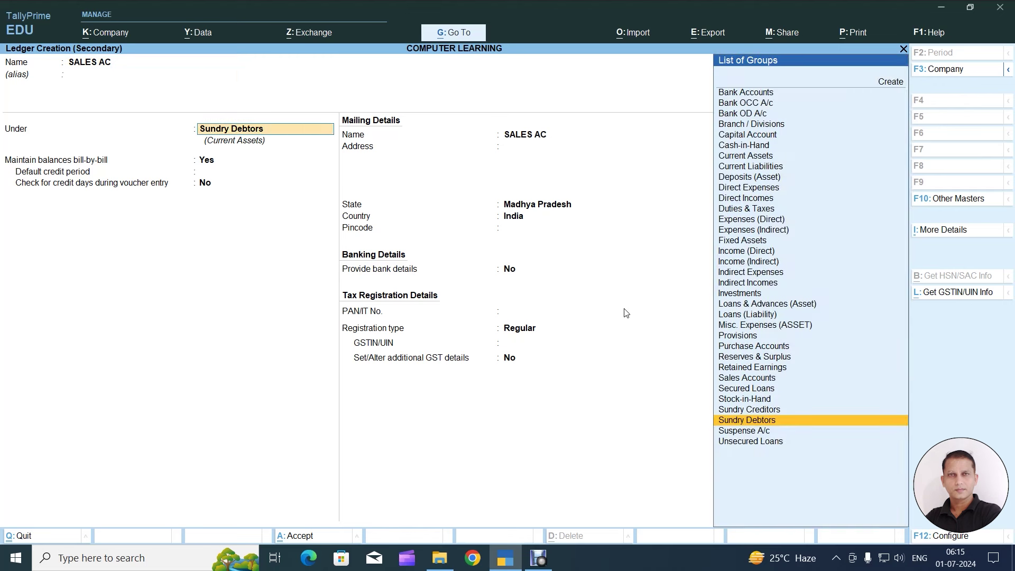
type("SA")
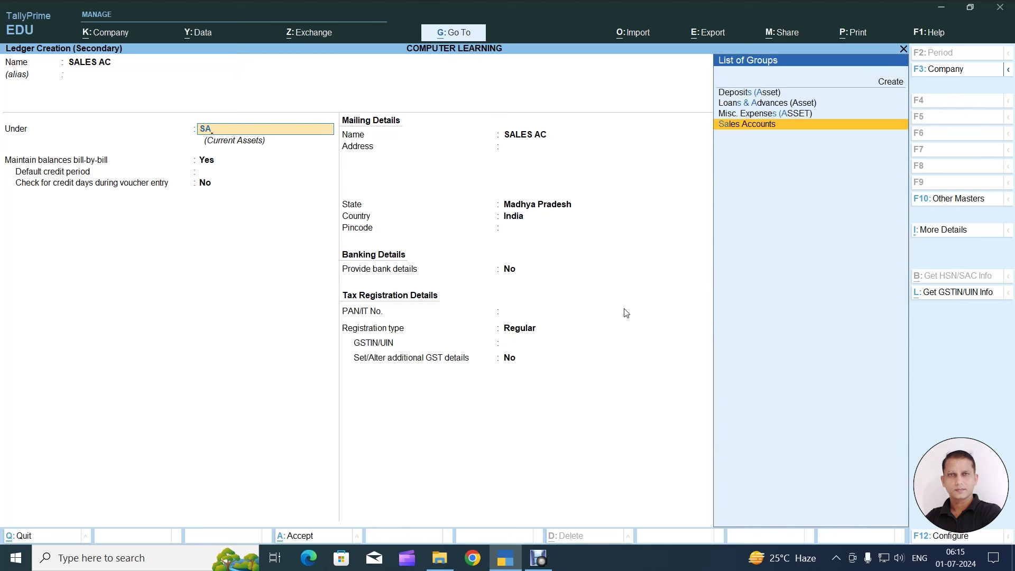
key("Return")
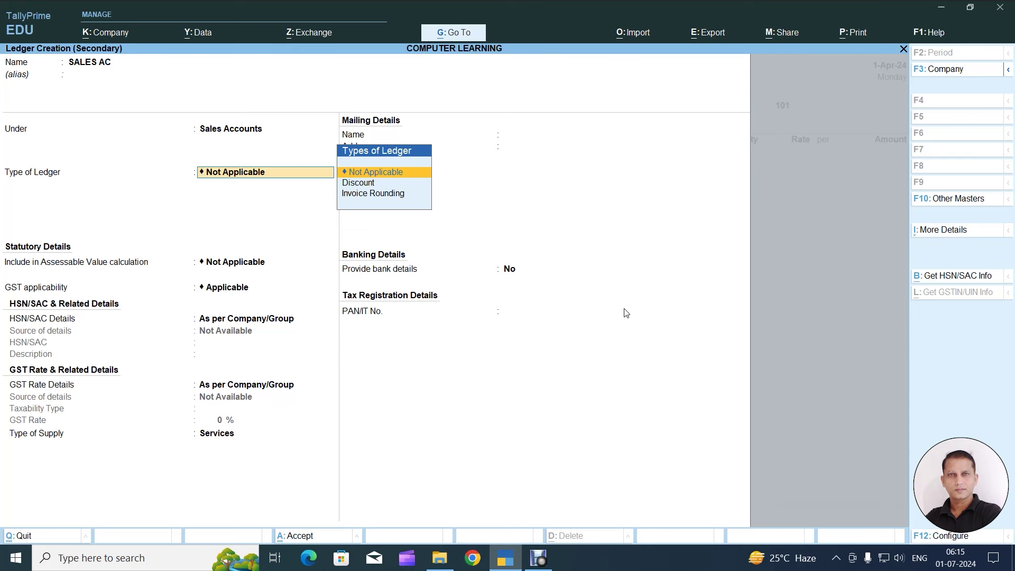
key("Return")
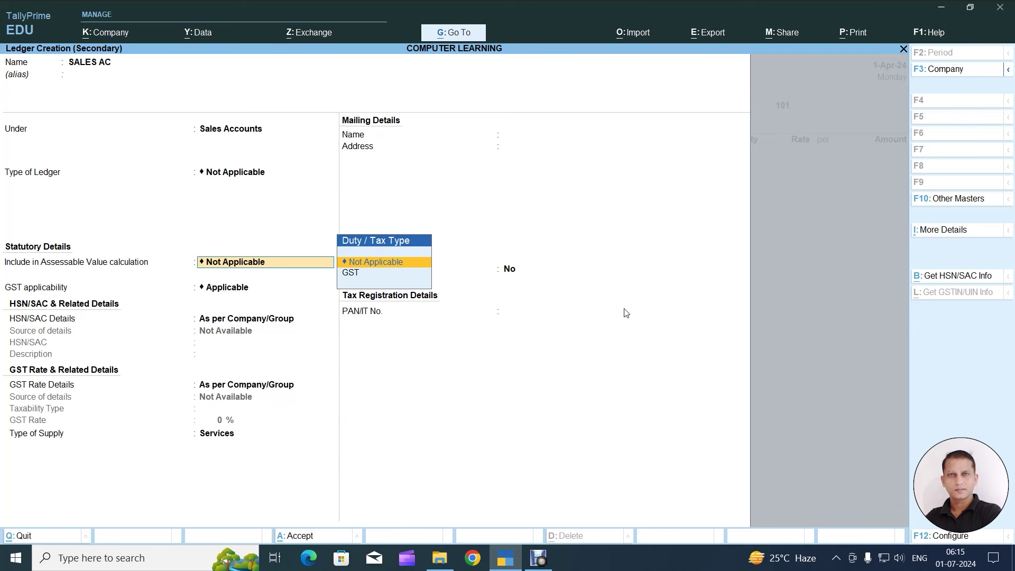
Finish the SALES AC ledger with GST applicable, rates as per company/group, and Goods supply type.
key("Return")
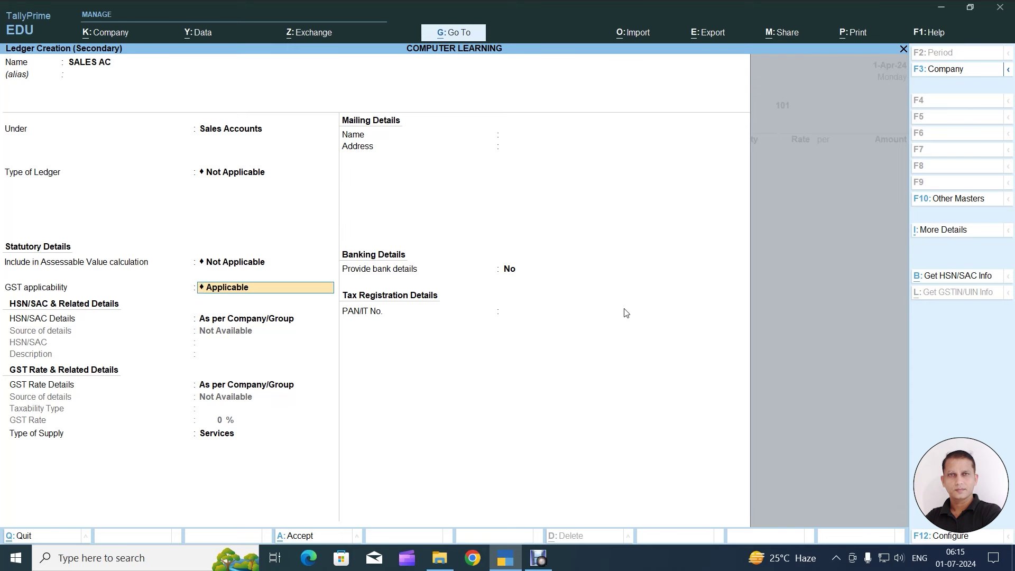
key("Return")
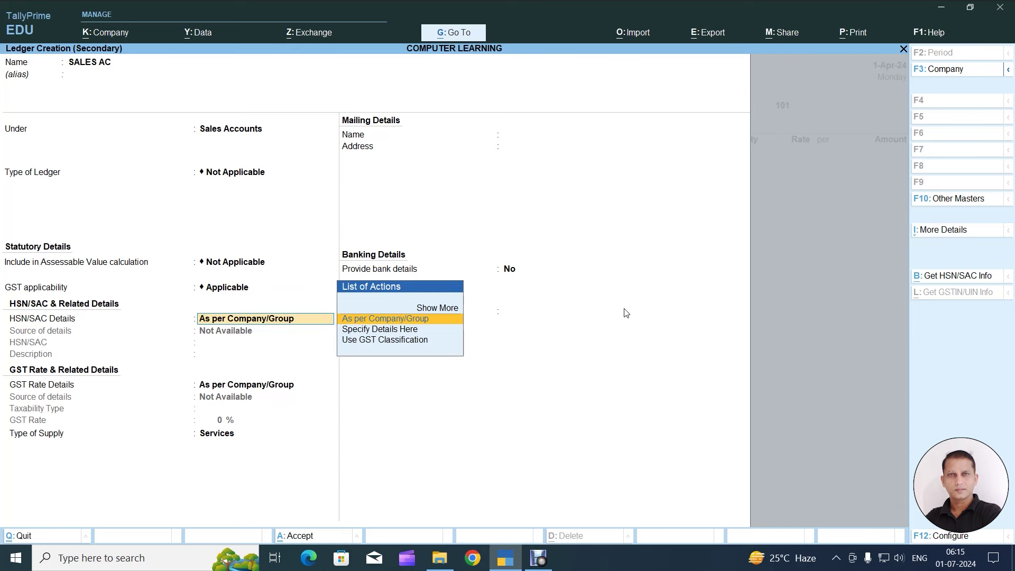
key("Return")
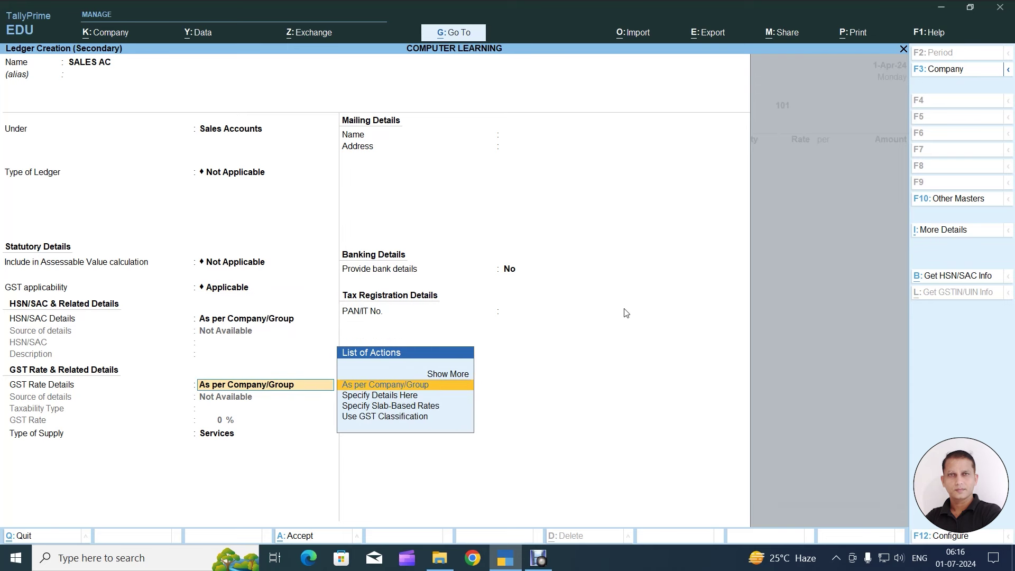
key("Return")
key("Up")
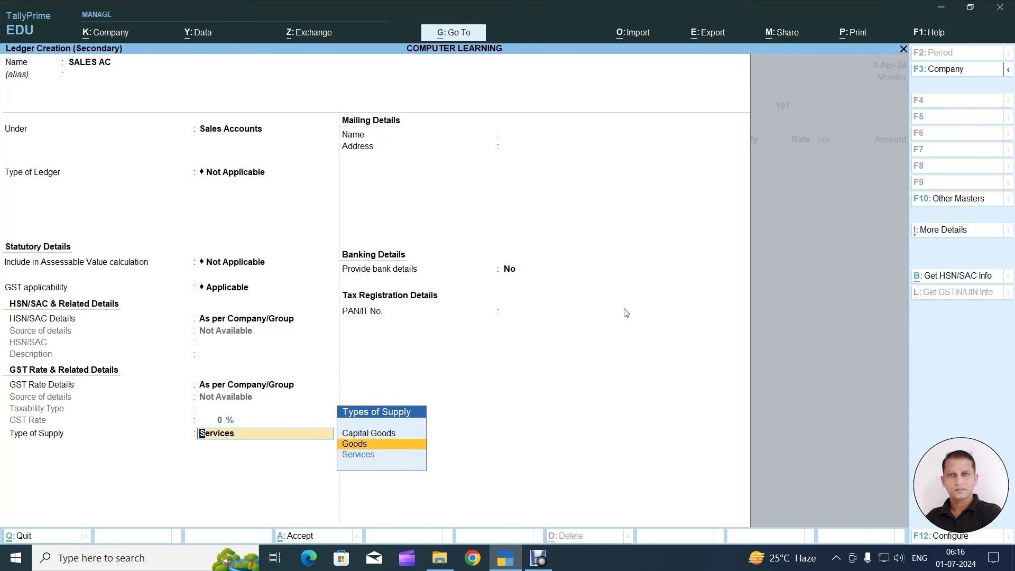
key("Down")
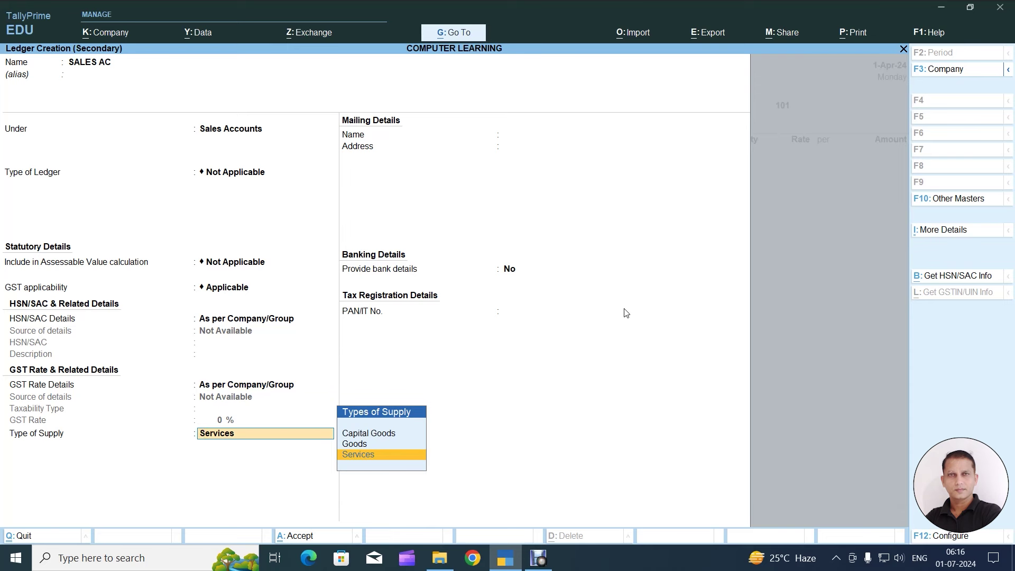
key("Up")
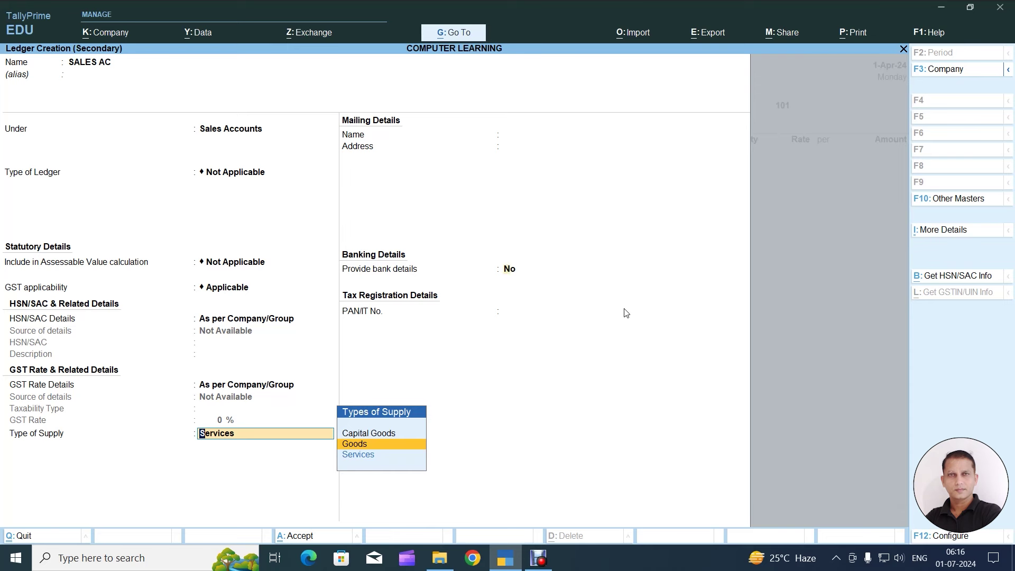
key("Return")
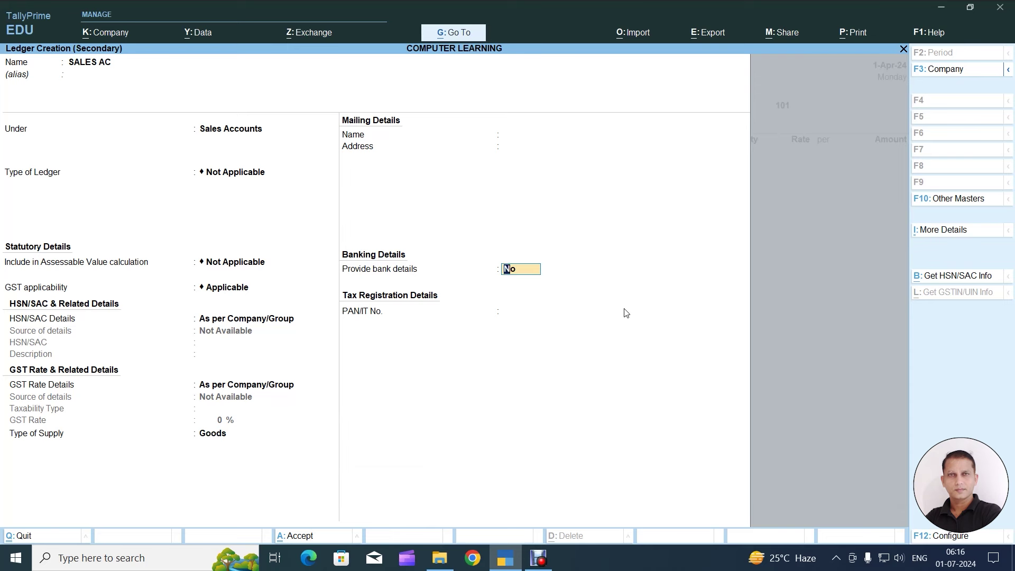
key("Return")
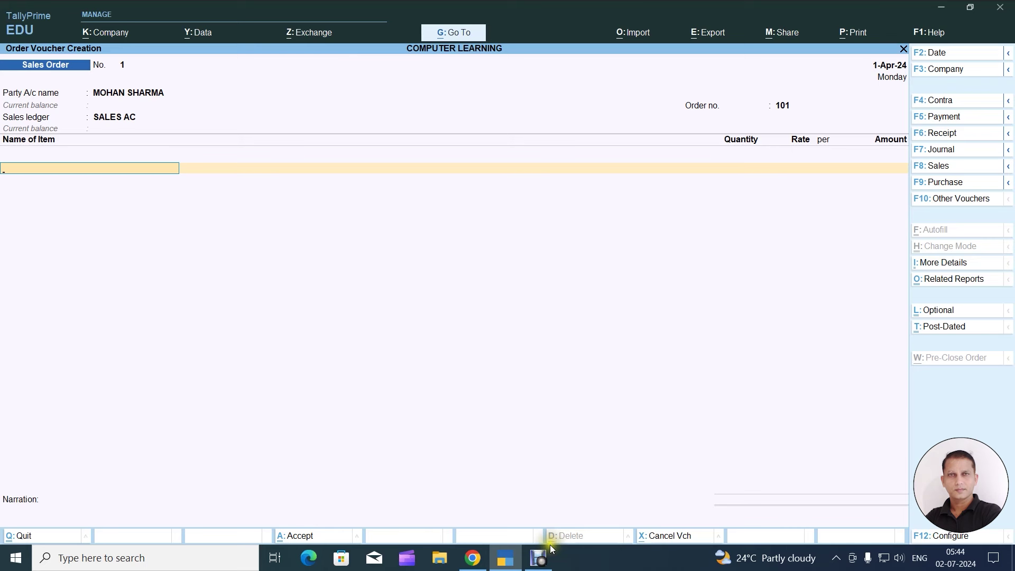
Start a new stock item from the sales order and name it Iphone 15.
mouse_move(550, 548)
key("alt+c")
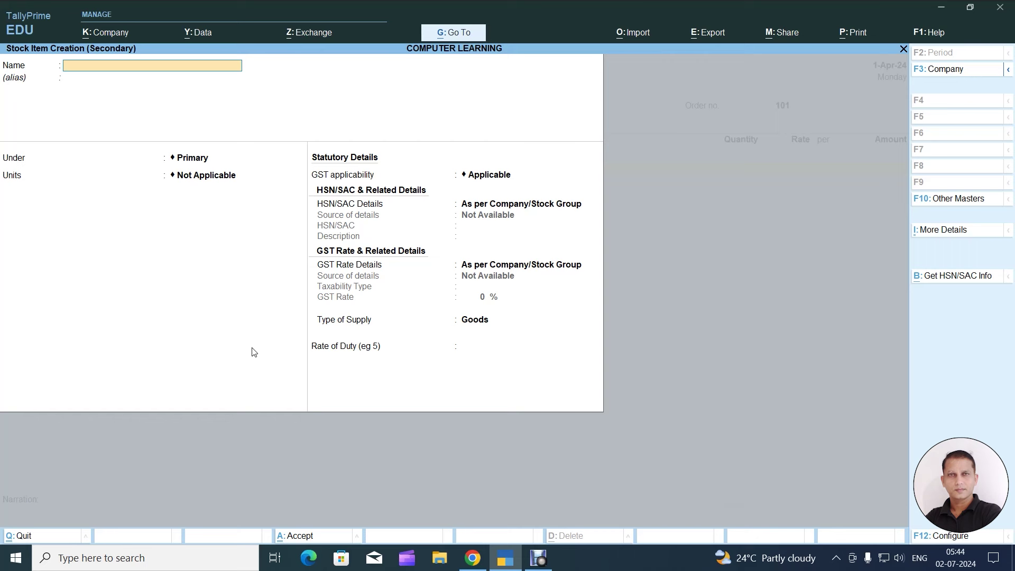
type("hone")
key("Return")
key("BackSpace")
type("Iphone 15")
key("Return")
key("Return")
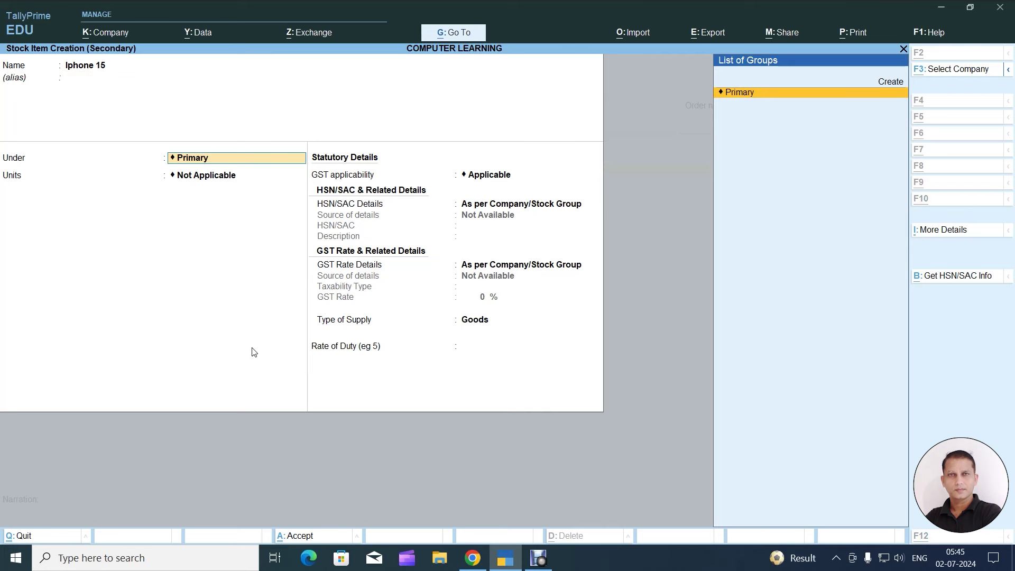
Create and save stock group Mobile under Primary, keeping default quantity and GST settings.
key("alt+c")
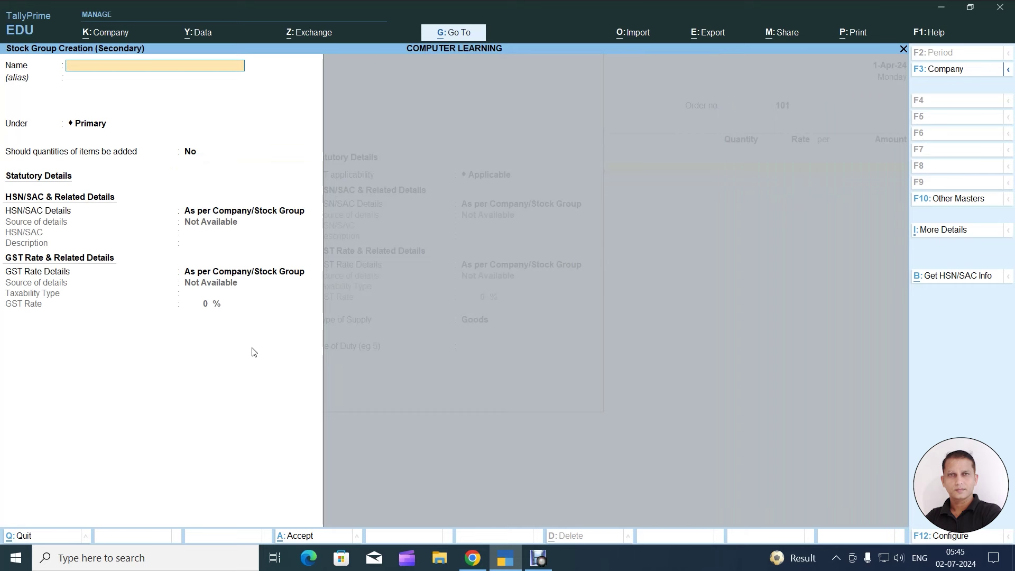
type("Mobile")
key("Return")
key("Return")
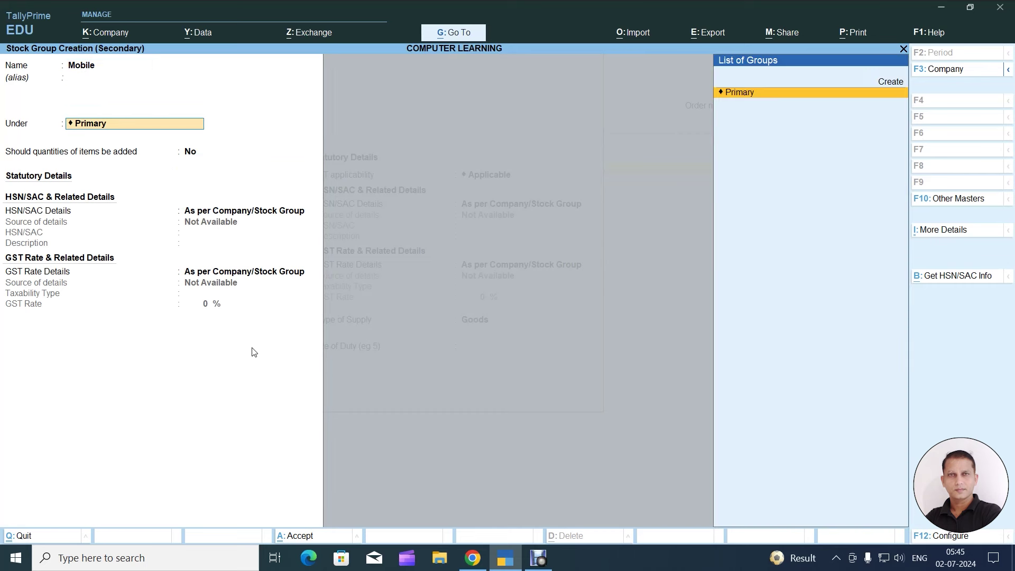
key("Return")
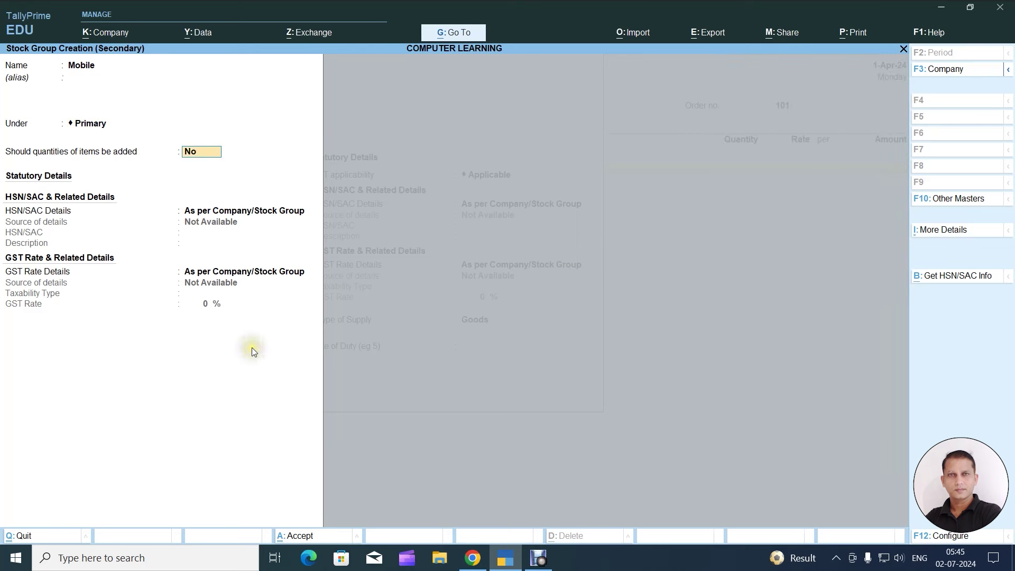
key("Return")
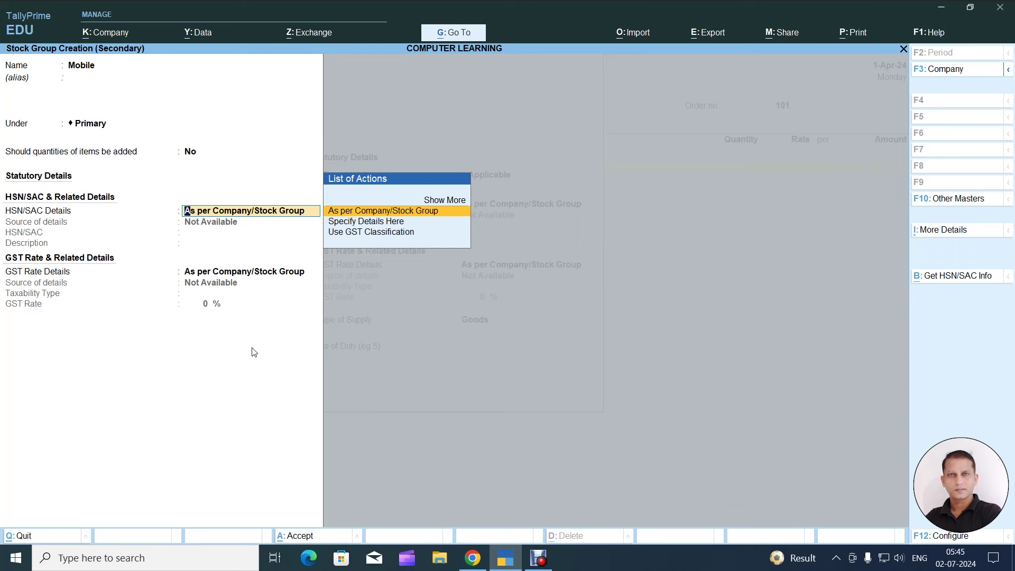
key("Return")
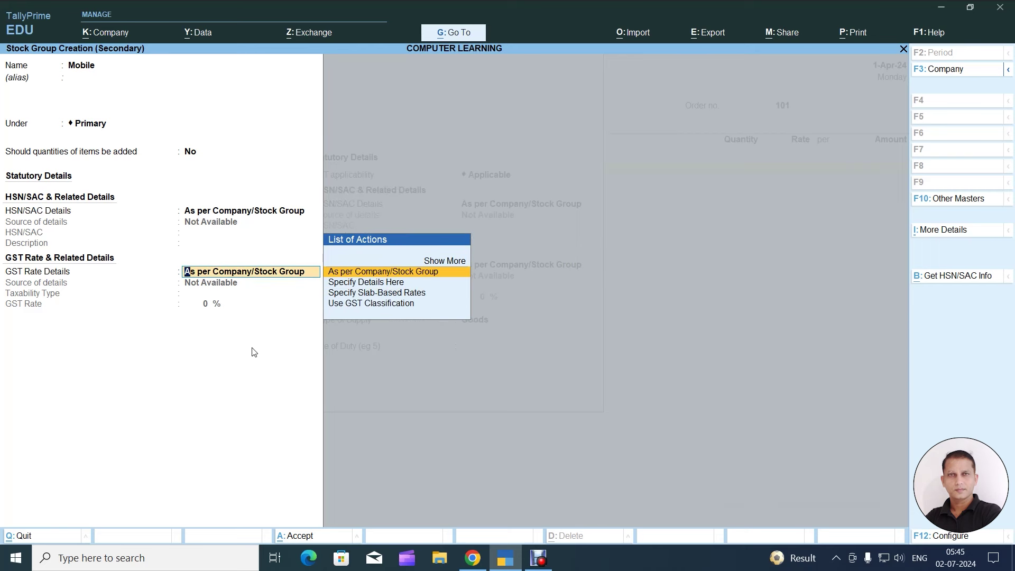
key("Return")
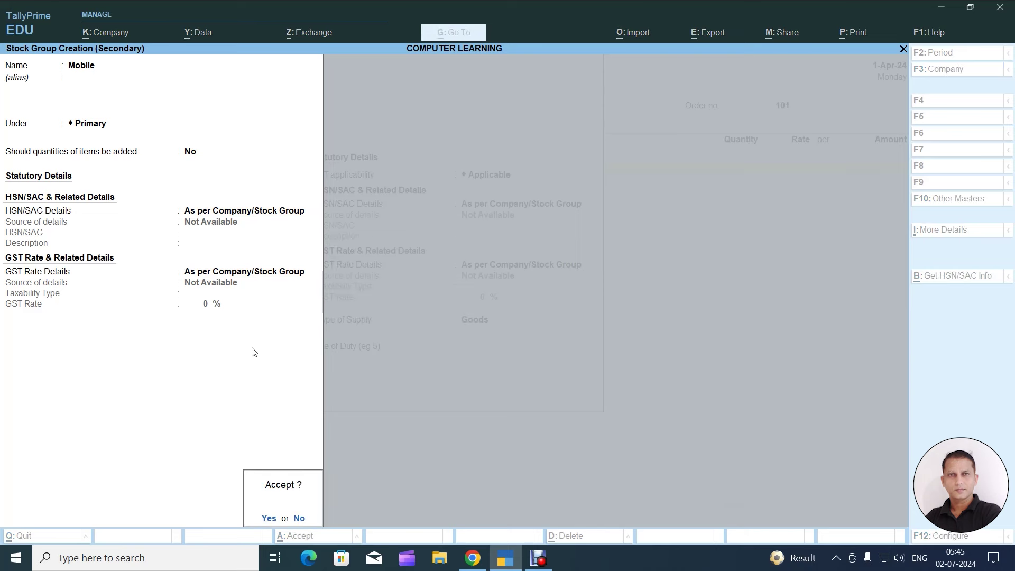
key("Return")
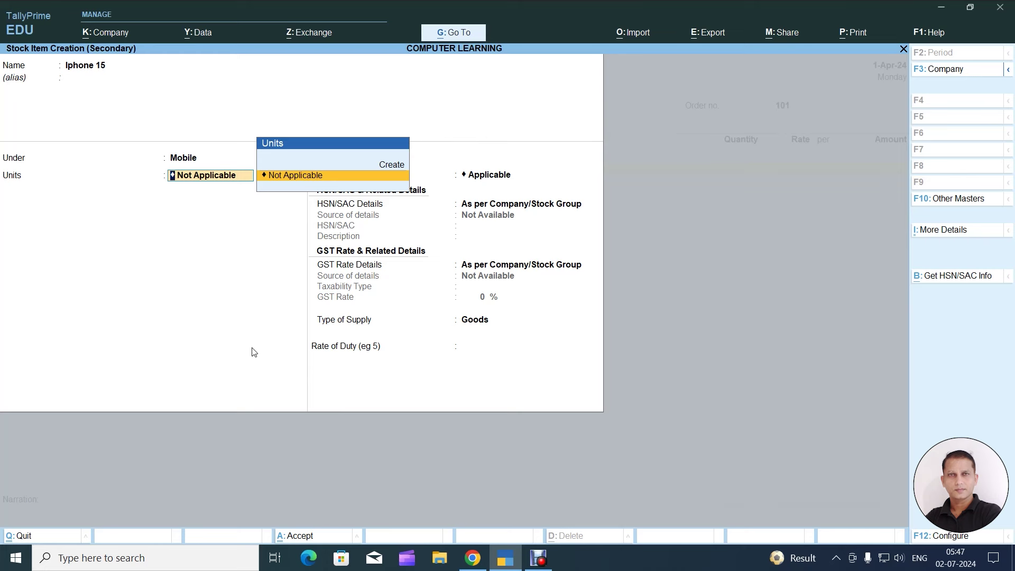
Create unit pcs with formal name Pieces, UQC PCS-PIECES and 0 decimal places.
key("alt+c")
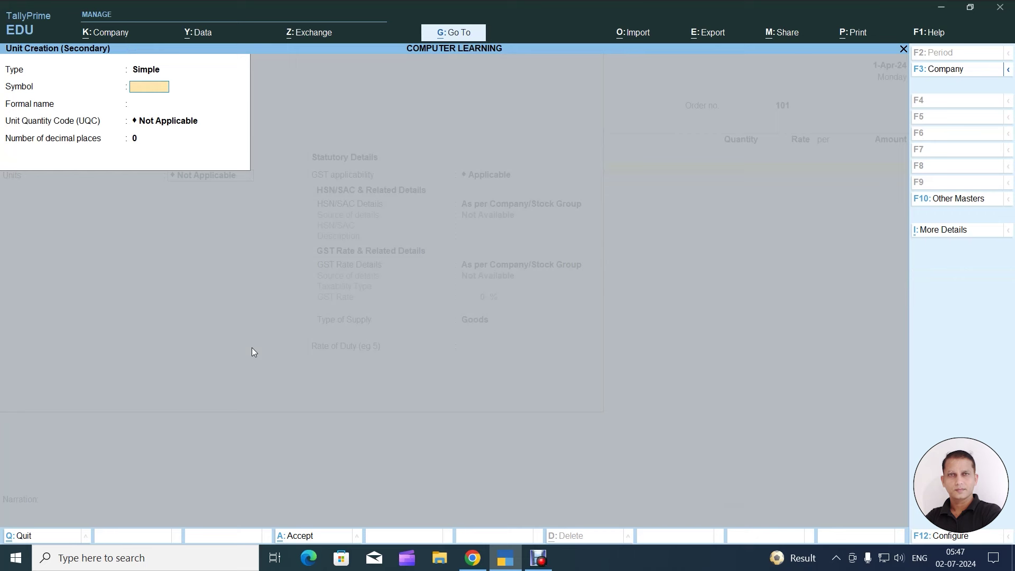
type("pcs")
key("Return")
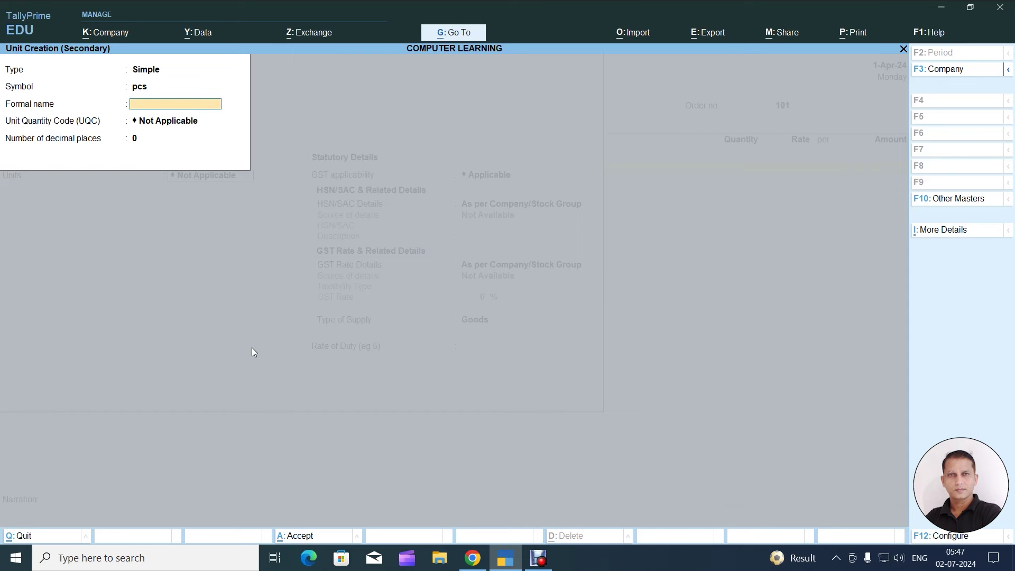
type("Pieces")
key("Return")
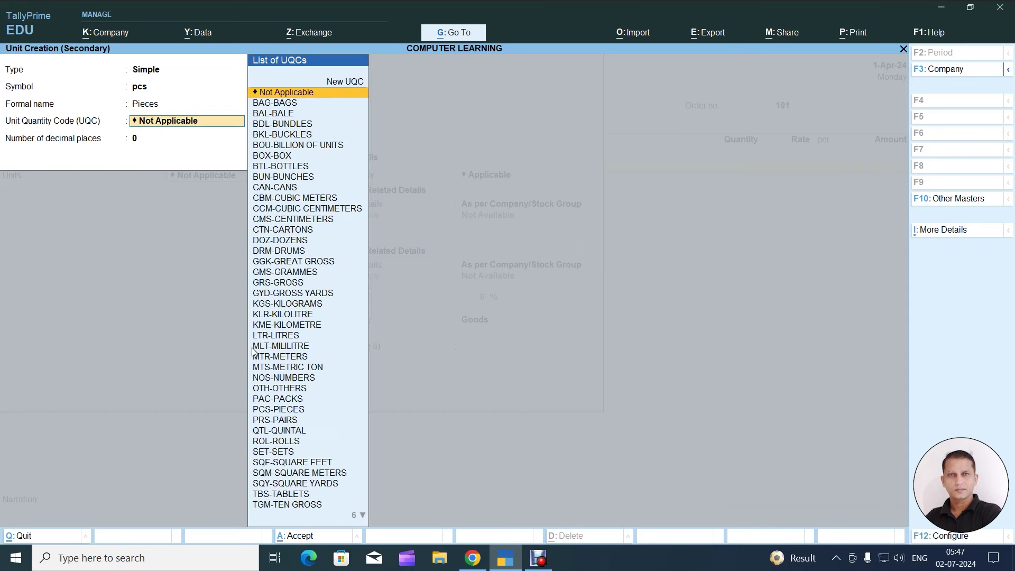
type("pc")
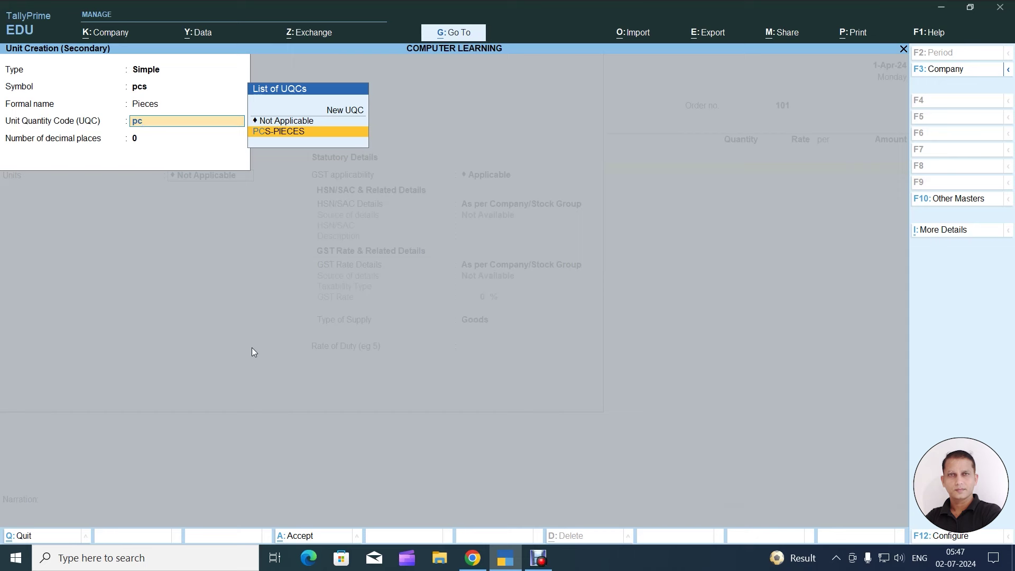
key("Return")
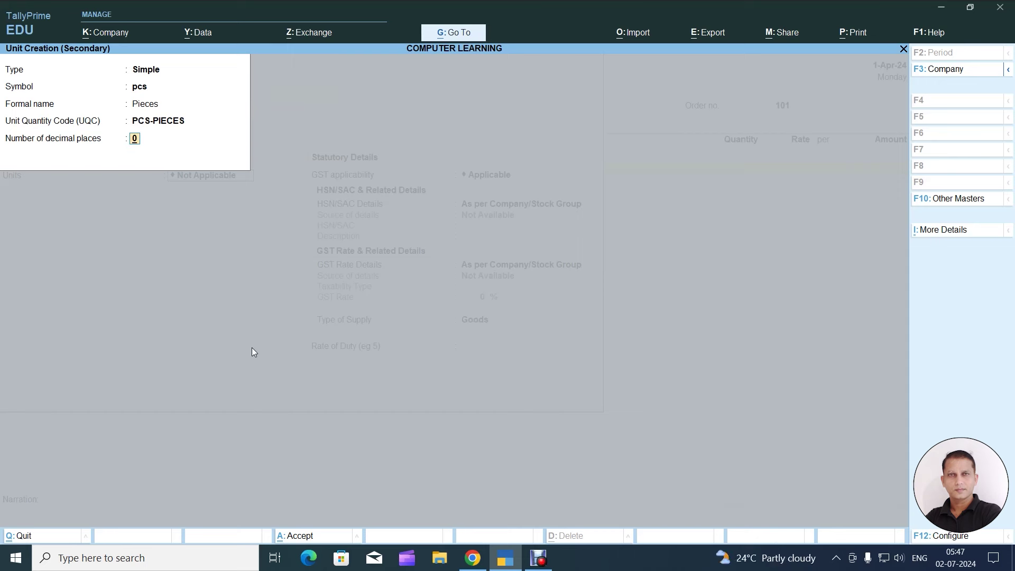
key("Return")
key("Return")
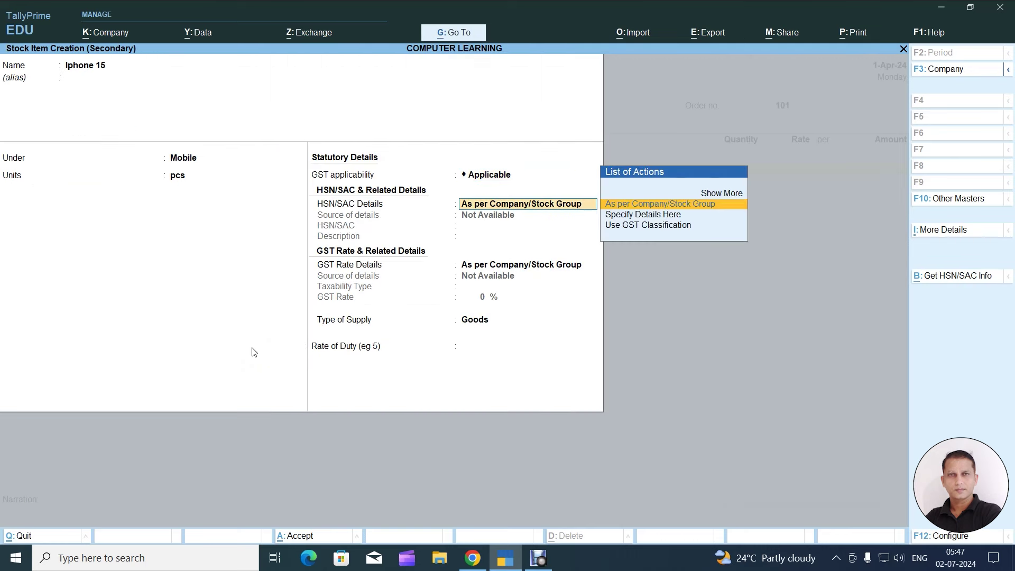
Keep GST applicable and specify HSN/SAC code 8517 for Iphone 15.
key("Return")
key("Down")
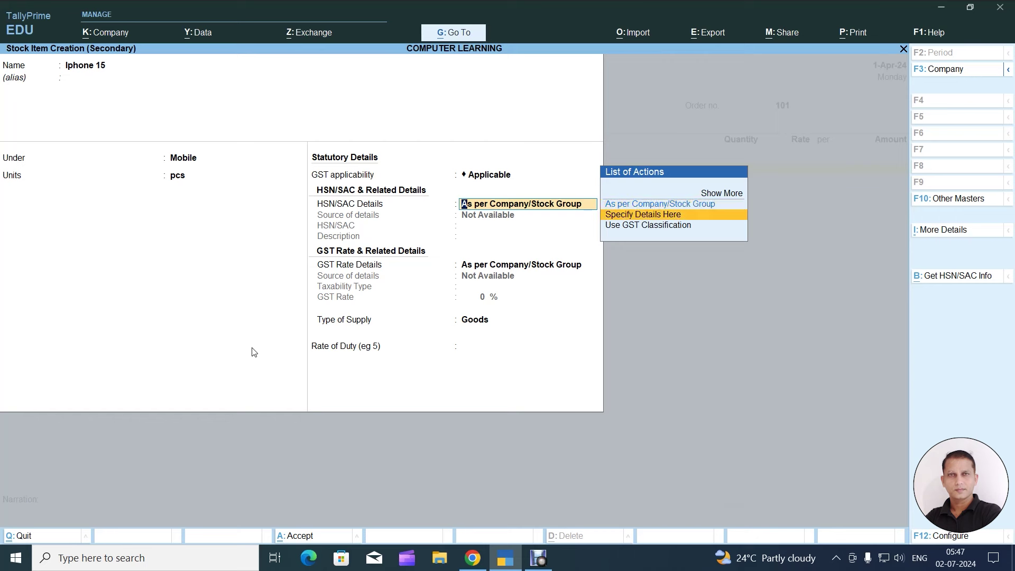
key("Return")
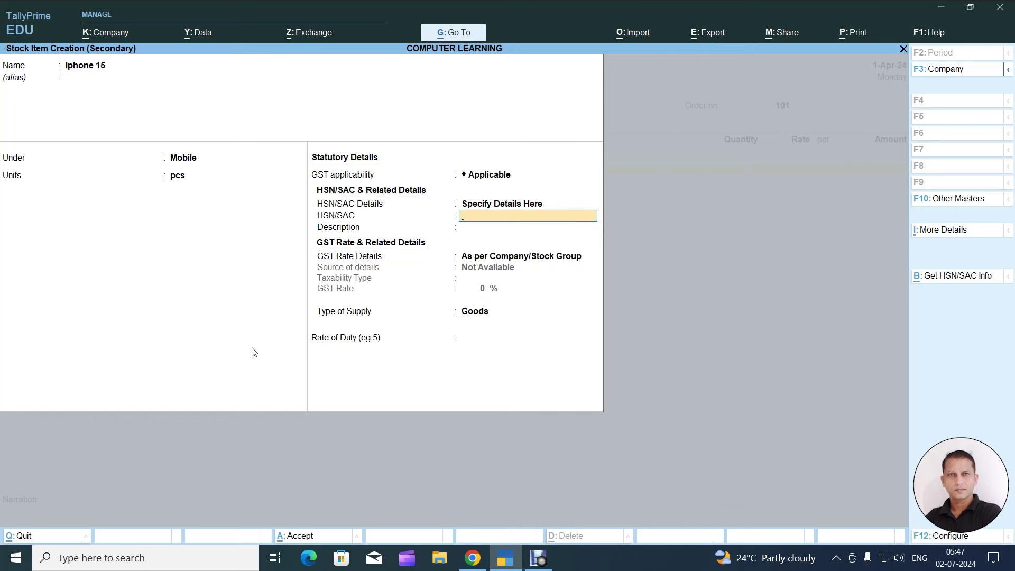
type("8517")
key("Return")
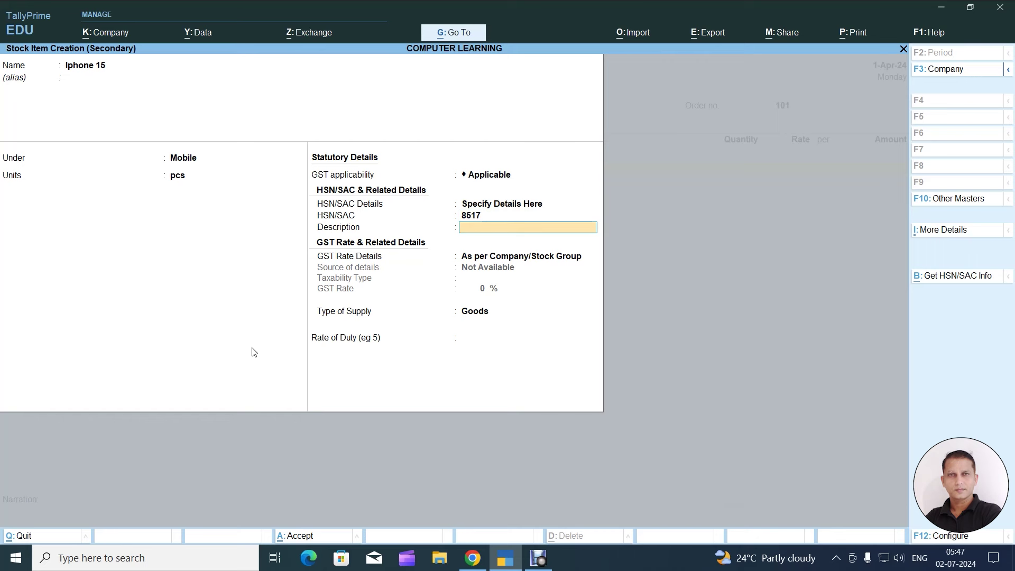
key("Return")
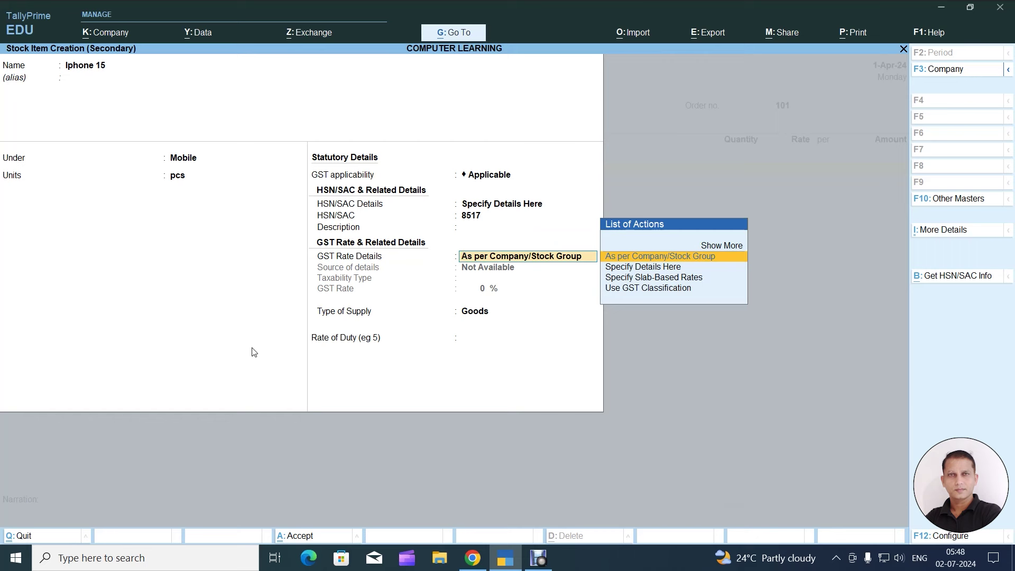
Specify GST rate details here: Taxable, 18% rate, Goods supply, rate of duty 0.
key("Up")
key("Down")
key("Down")
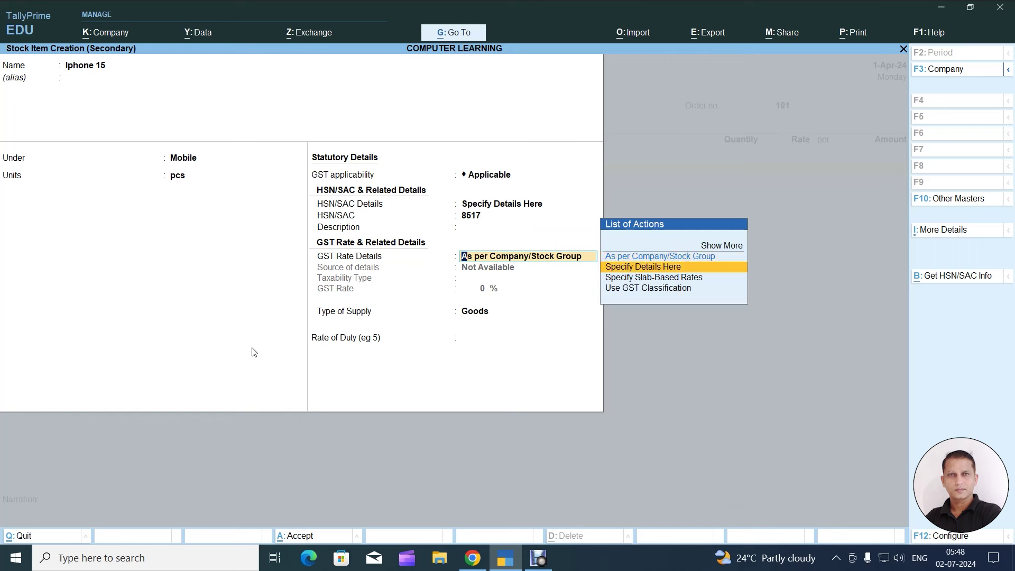
key("Return")
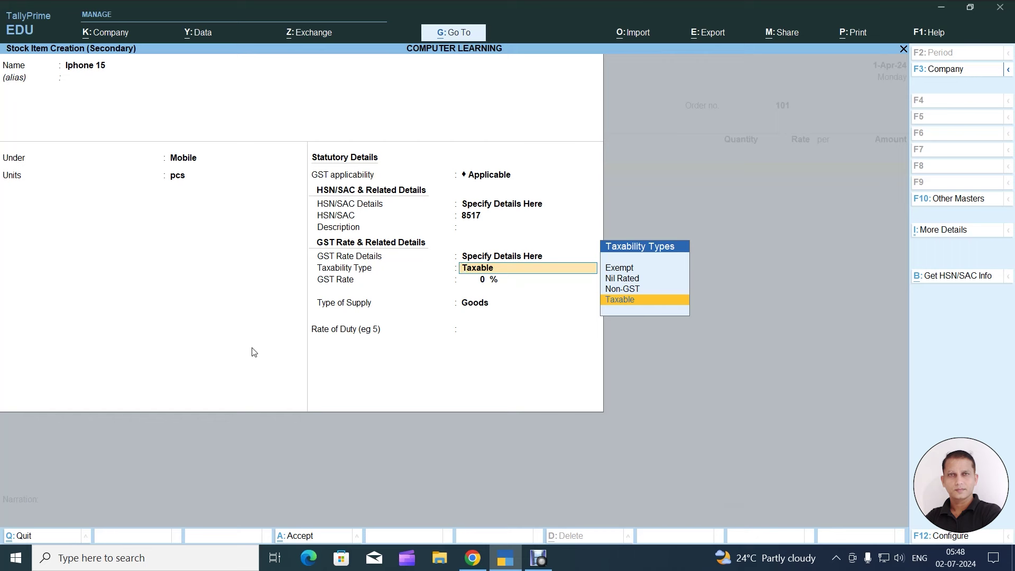
key("Return")
type("1")
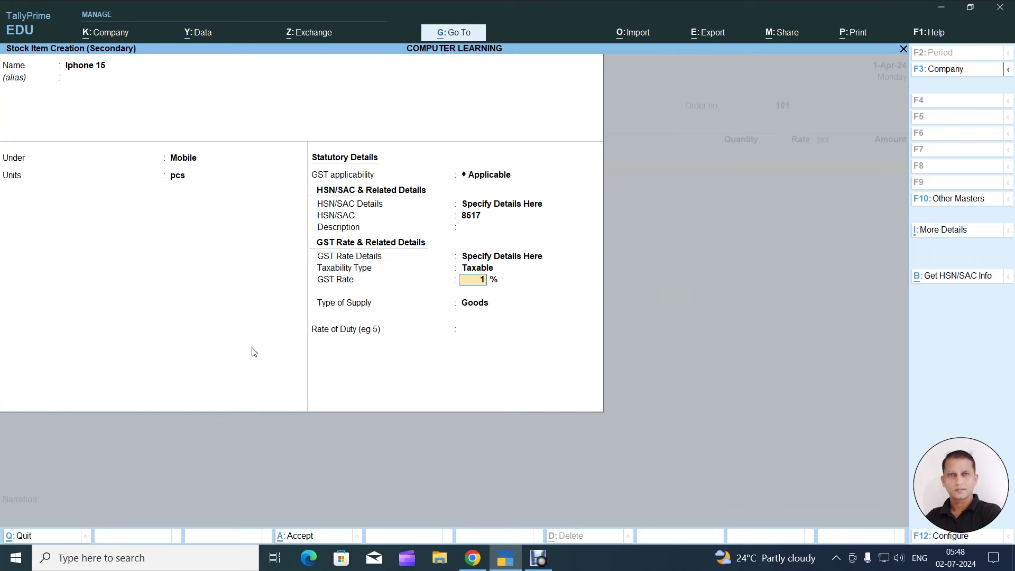
type("8")
key("Return")
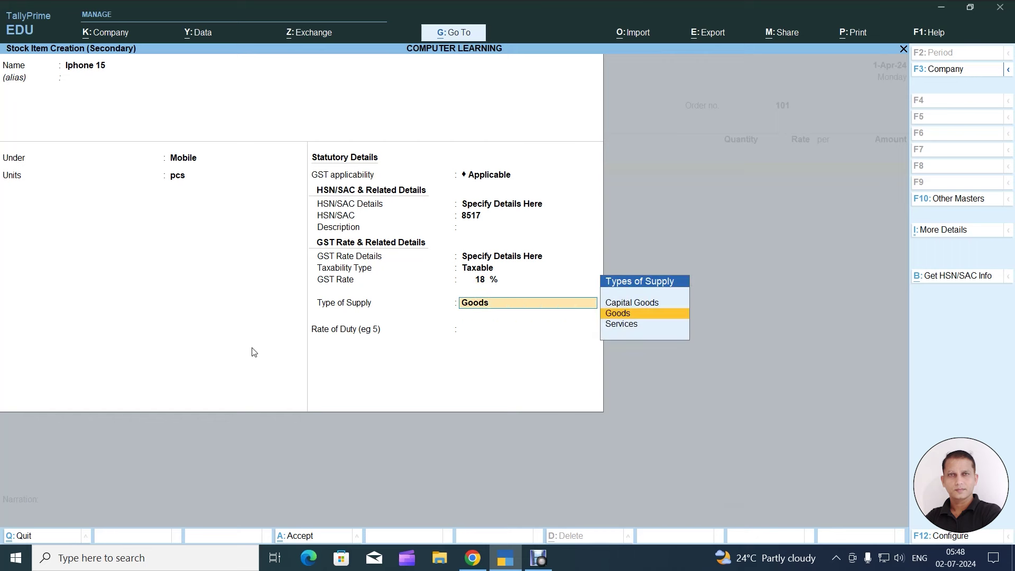
key("Return")
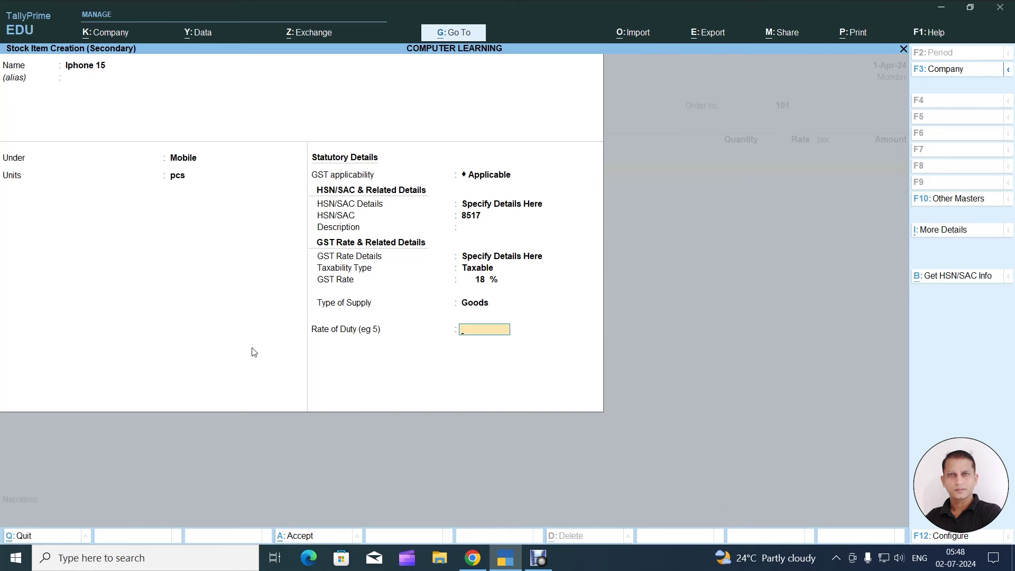
key("Return")
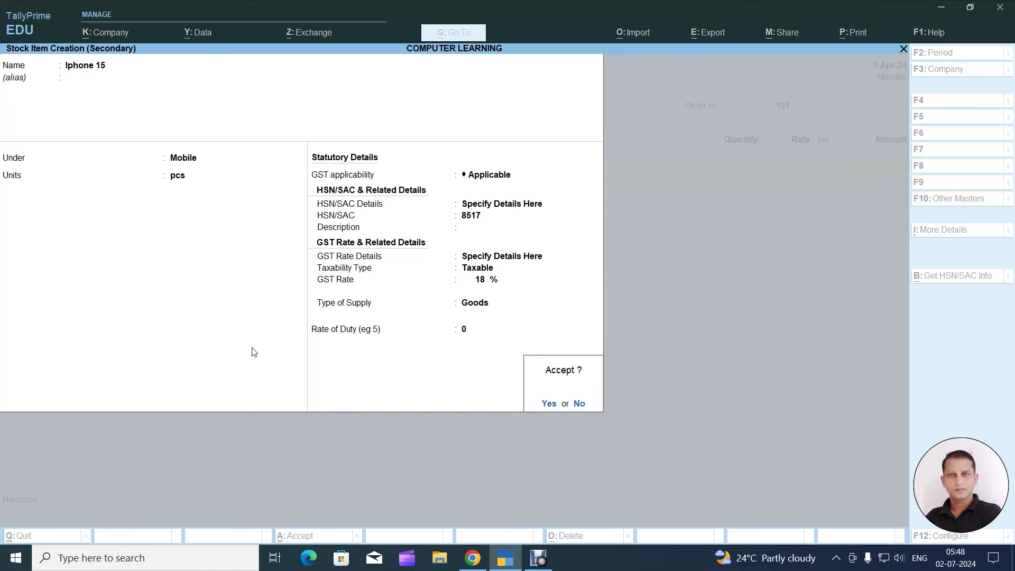
Save Iphone 15 and allocate 10 pcs at 60,000.00 per pcs, due 1-Apr-24.
key("Return")
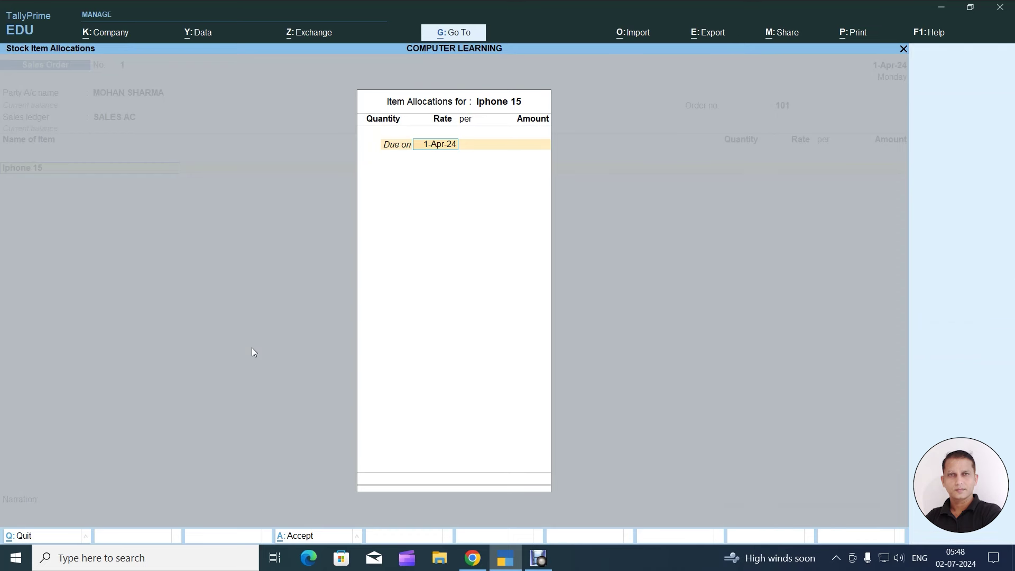
key("Return")
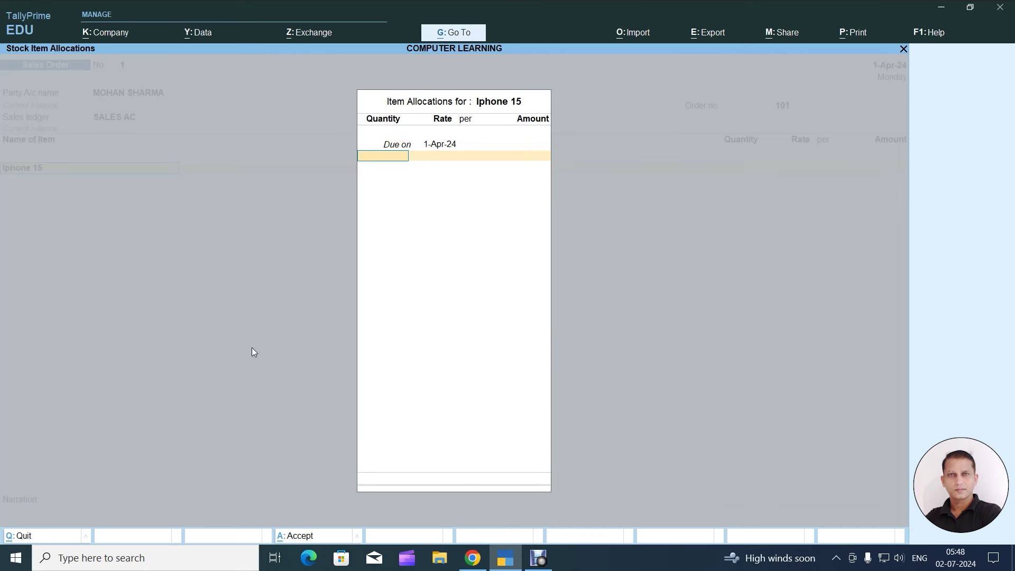
type("10")
key("Return")
key("Return")
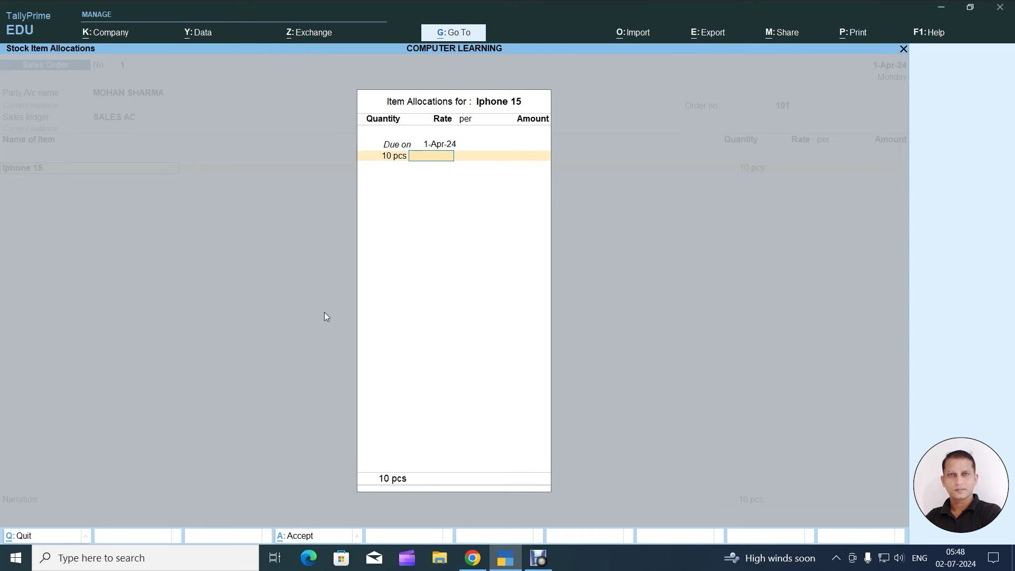
type("60000")
key("Return")
key("Return")
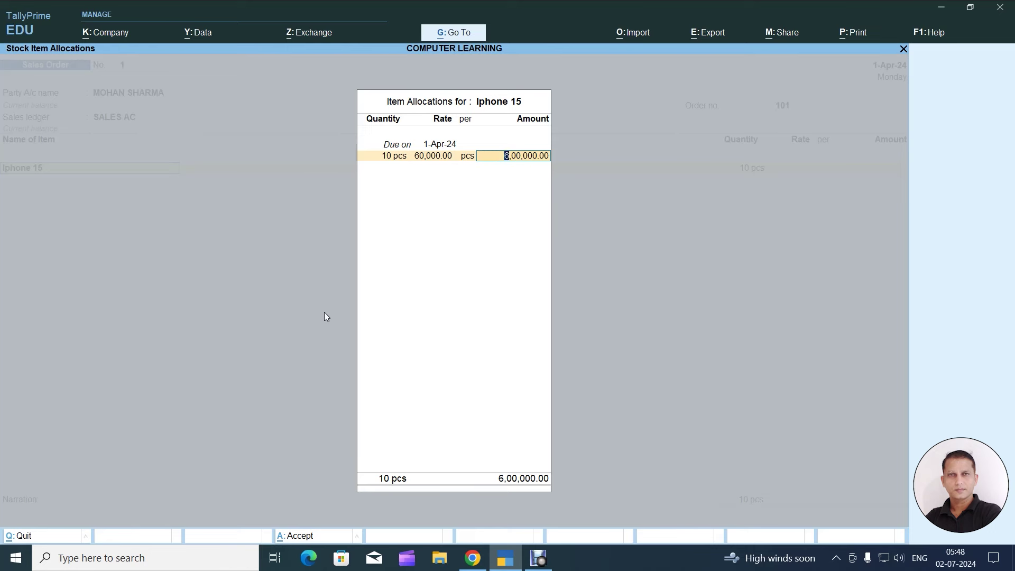
key("Return")
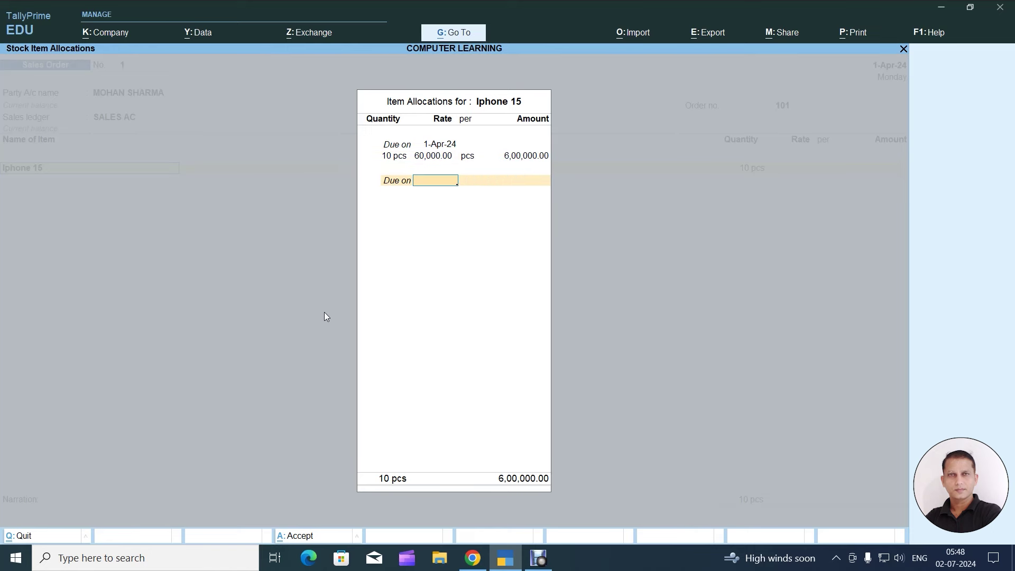
key("Return")
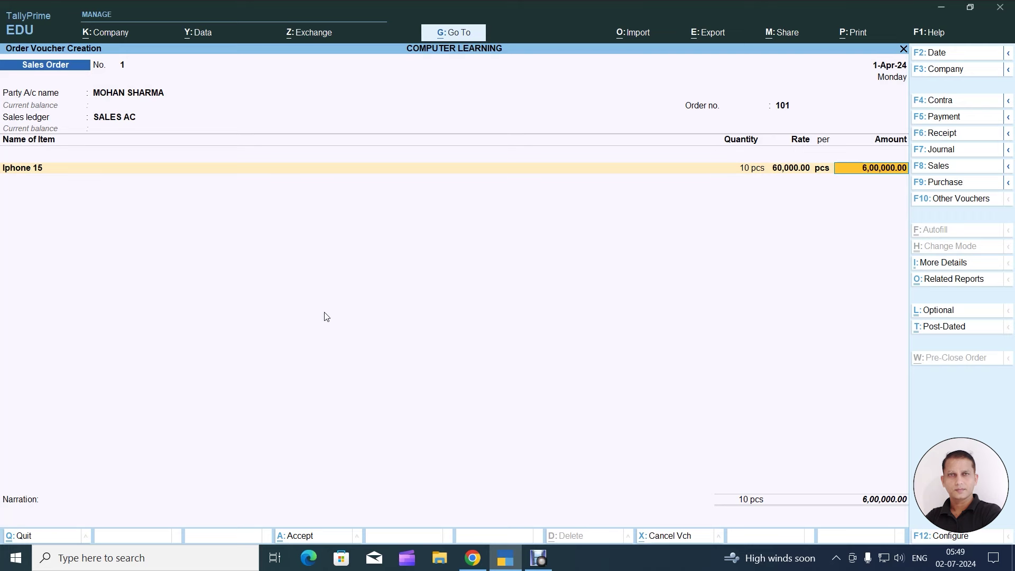
key("Return")
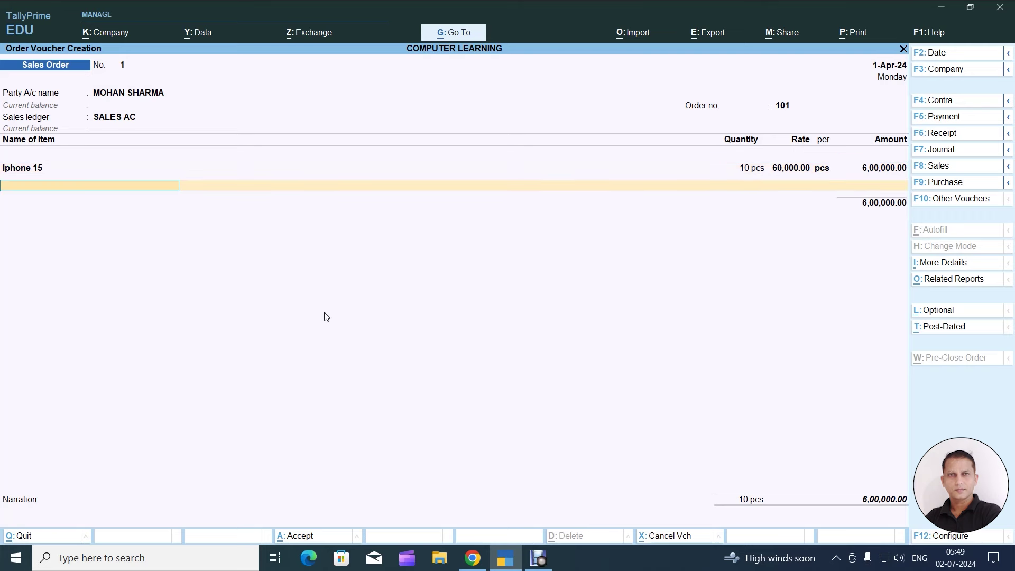
Add CGST and SGST ledgers at 54,000.00 each, bringing the order total to 7,08,000.00.
key("Return")
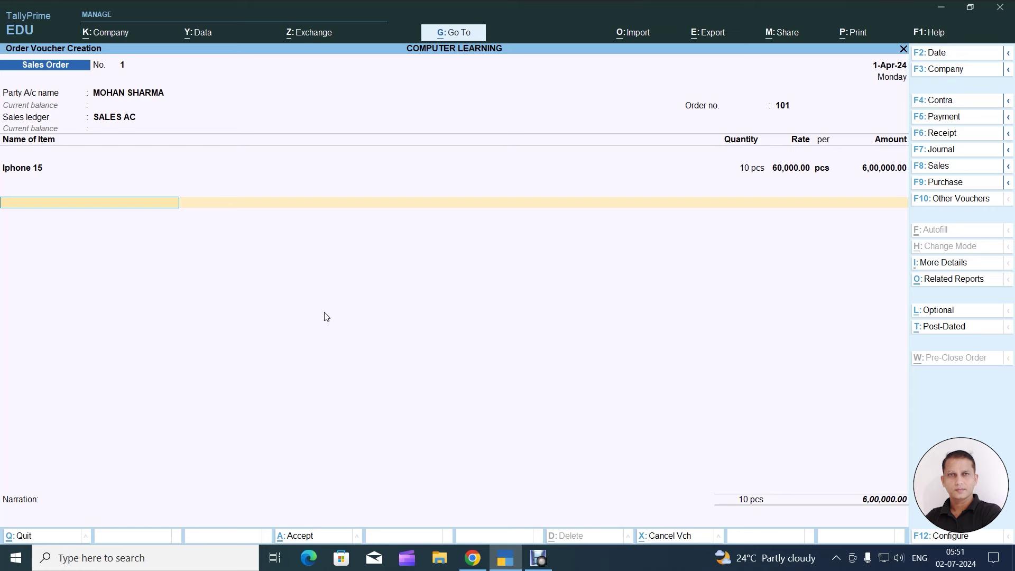
type("C")
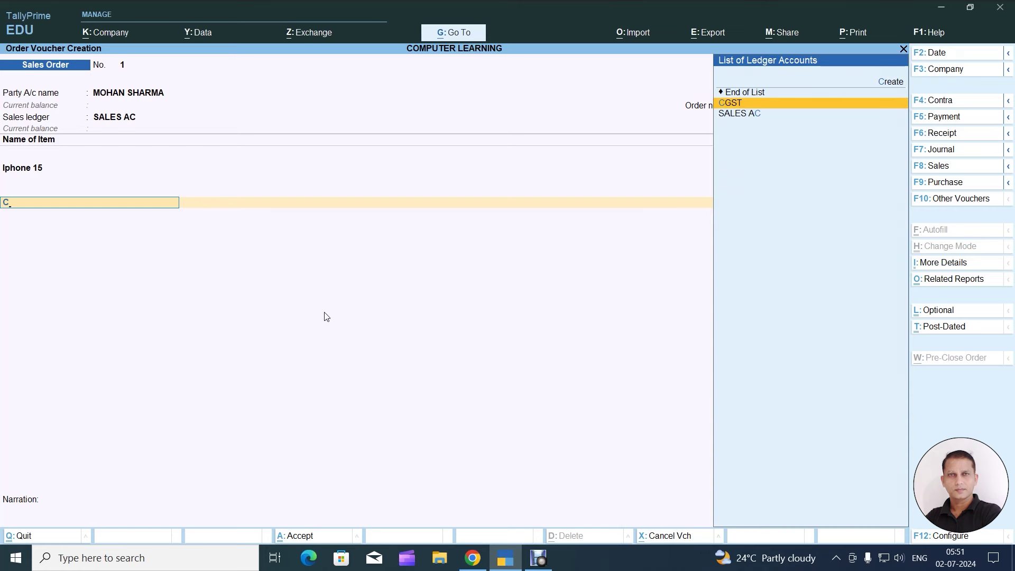
key("Return")
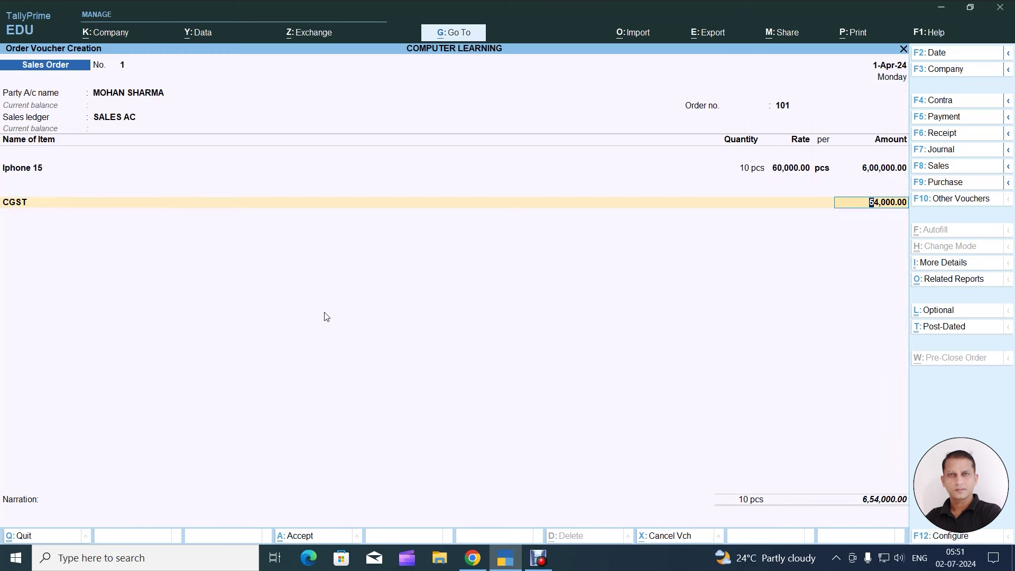
key("Return")
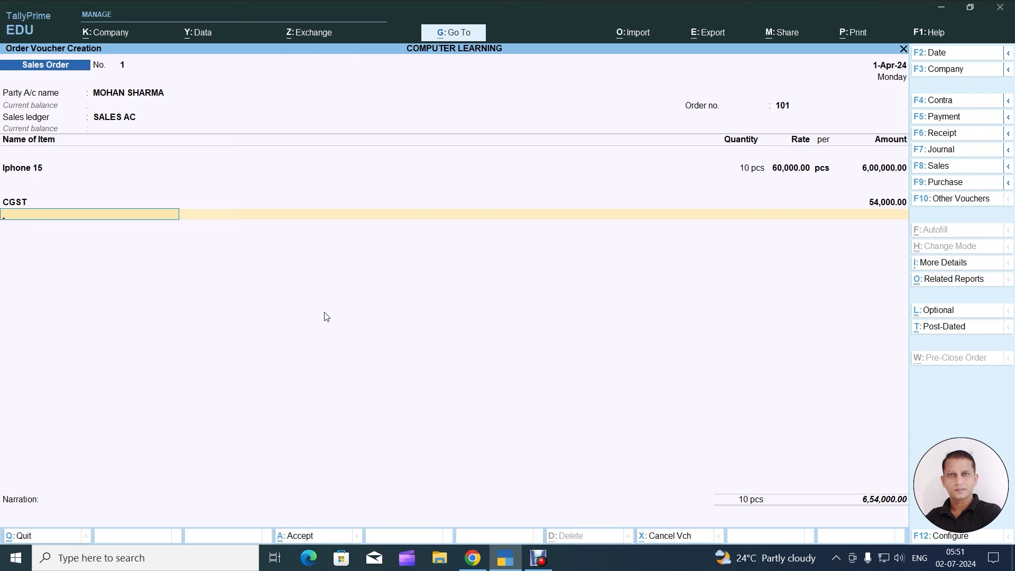
type("S")
key("Down")
key("Down")
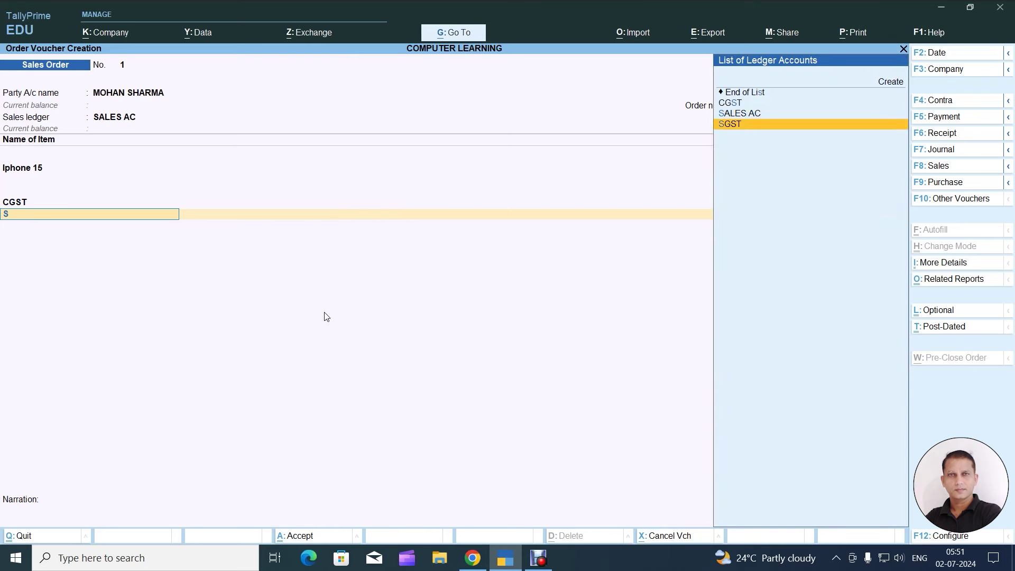
key("Return")
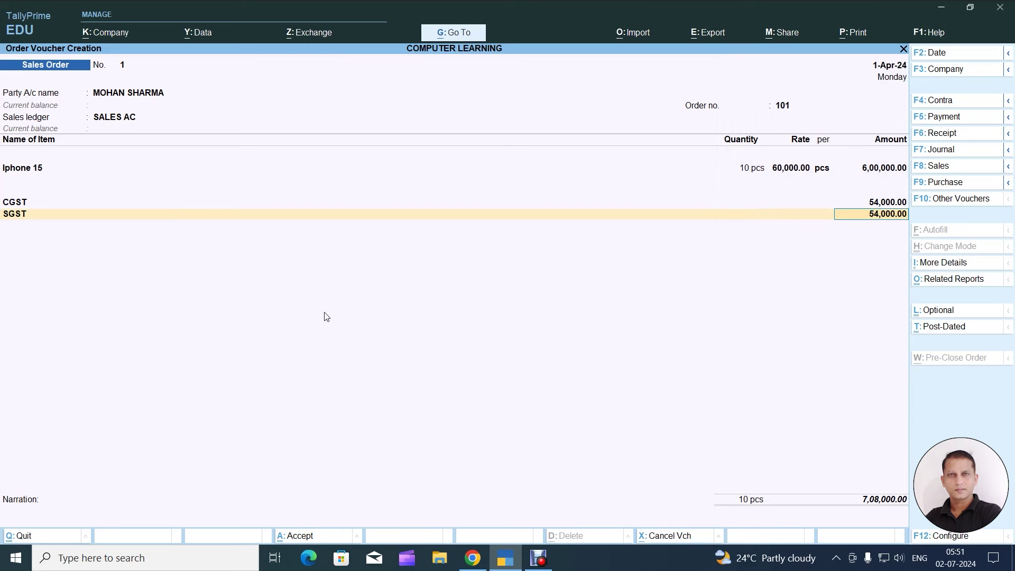
key("Return")
key("Return")
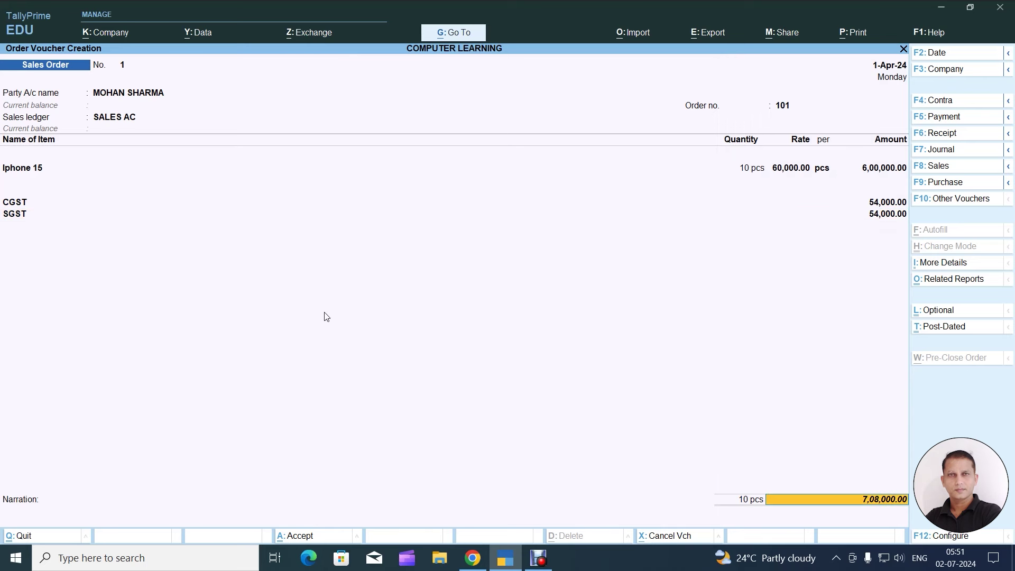
key("Return")
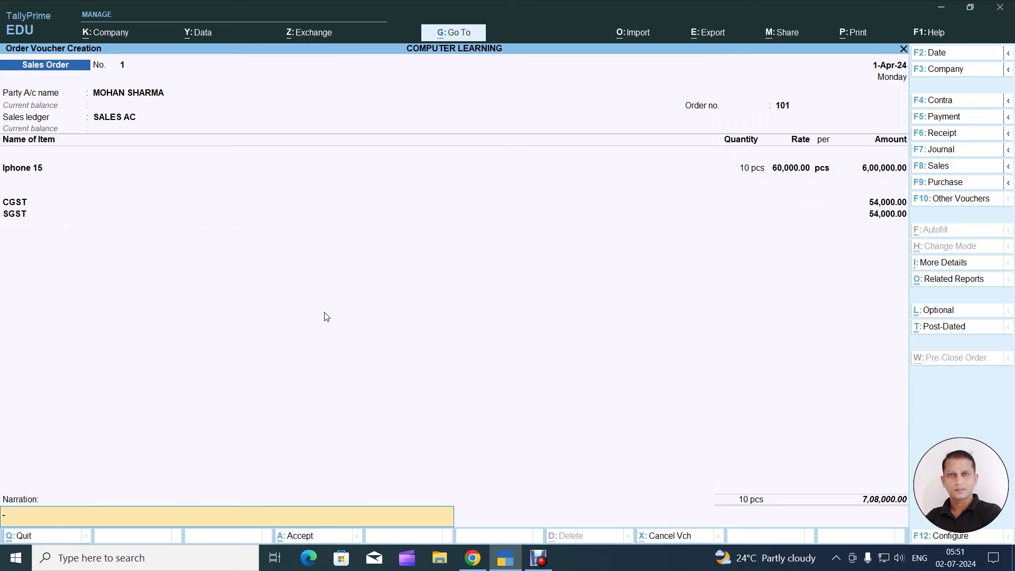
key("Return")
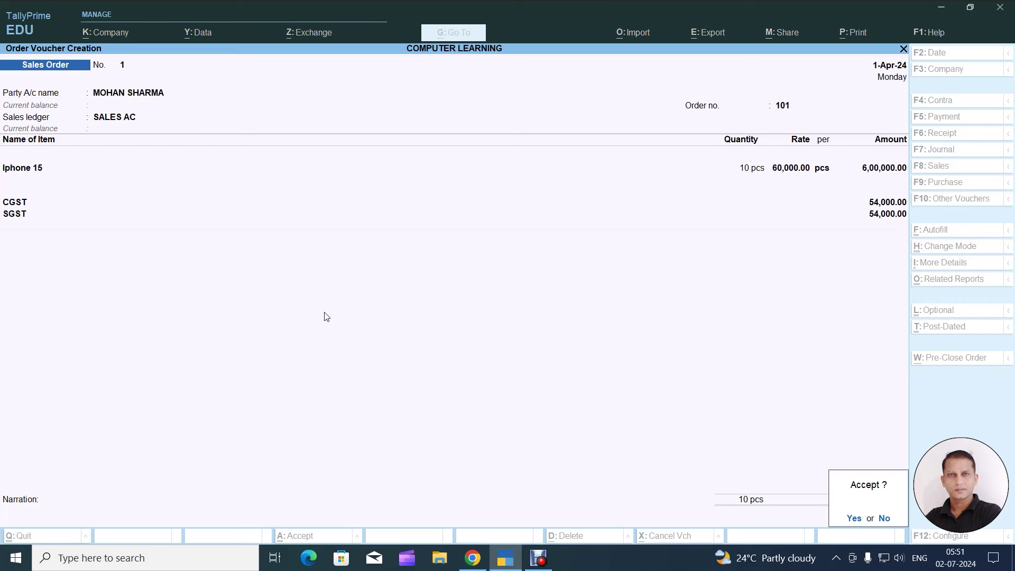
Save Sales Order No. 1, reopen it, and bring up its print settings.
key("Return")
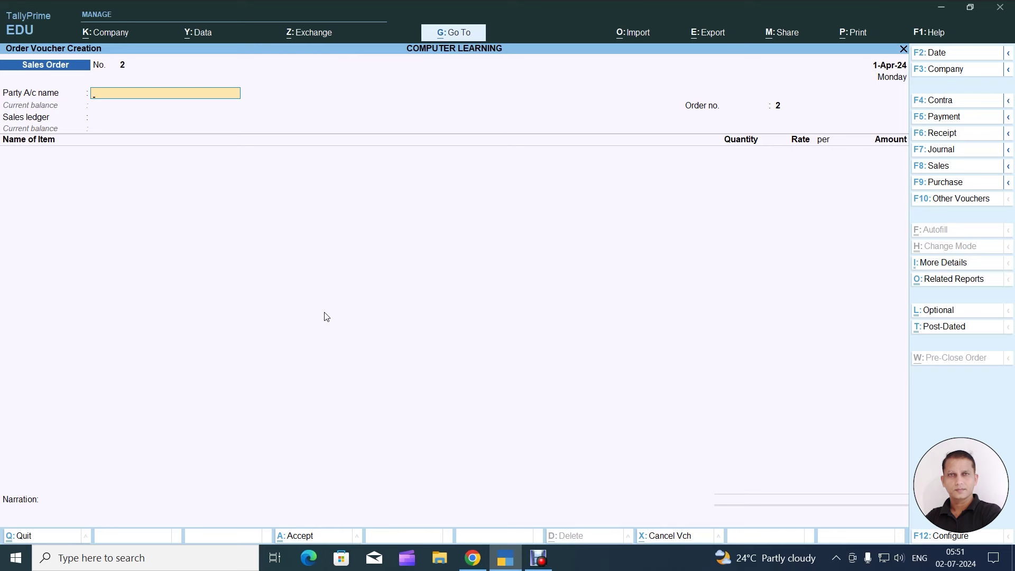
key("Page_Up")
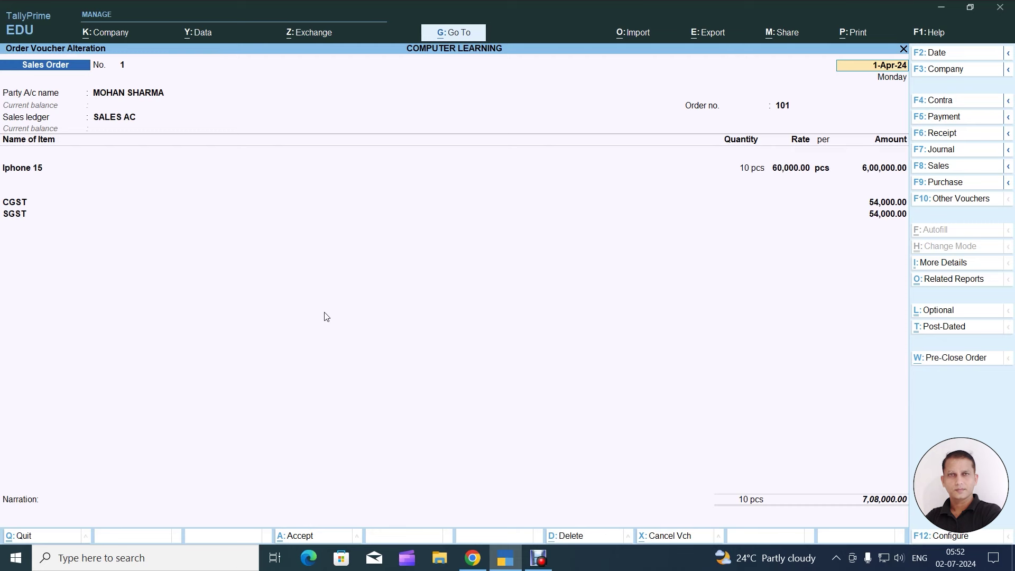
key("ctrl")
key("ctrl+p")
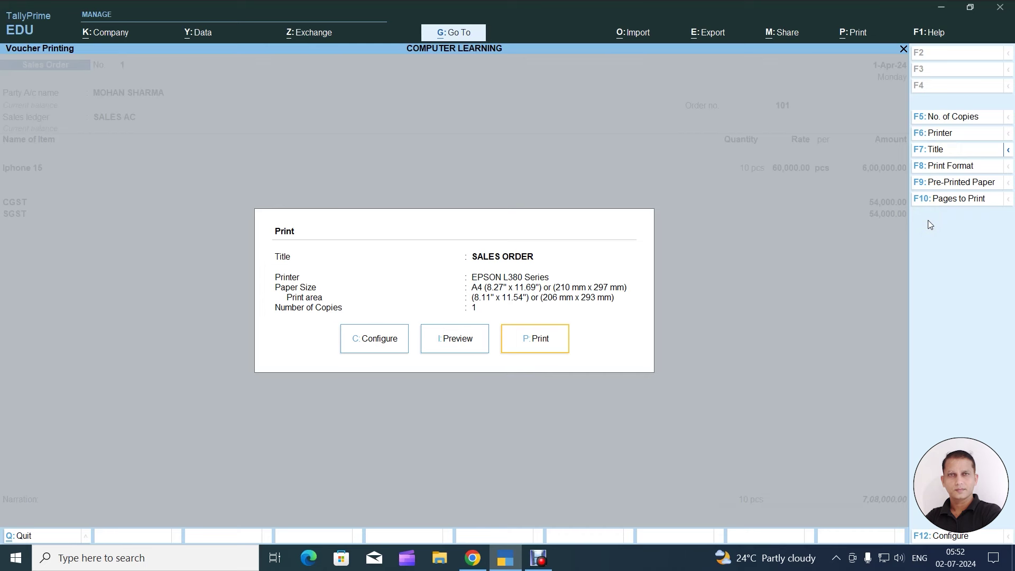
Set 2 copies, keep EPSON L380 Series printer, check the SALES ORDER title, keep Neat Mode.
key("F5")
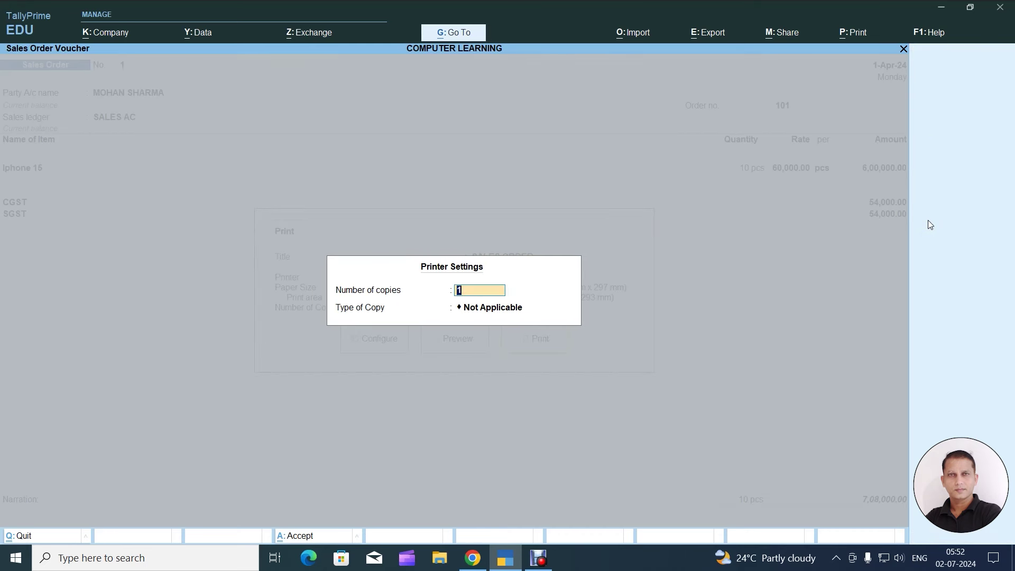
type("2")
key("Return")
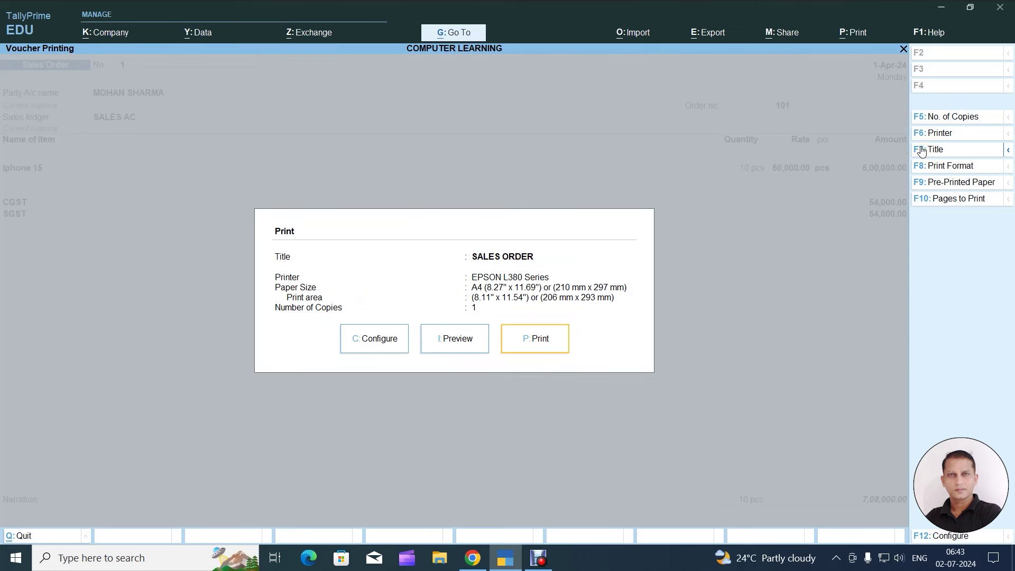
key("F6")
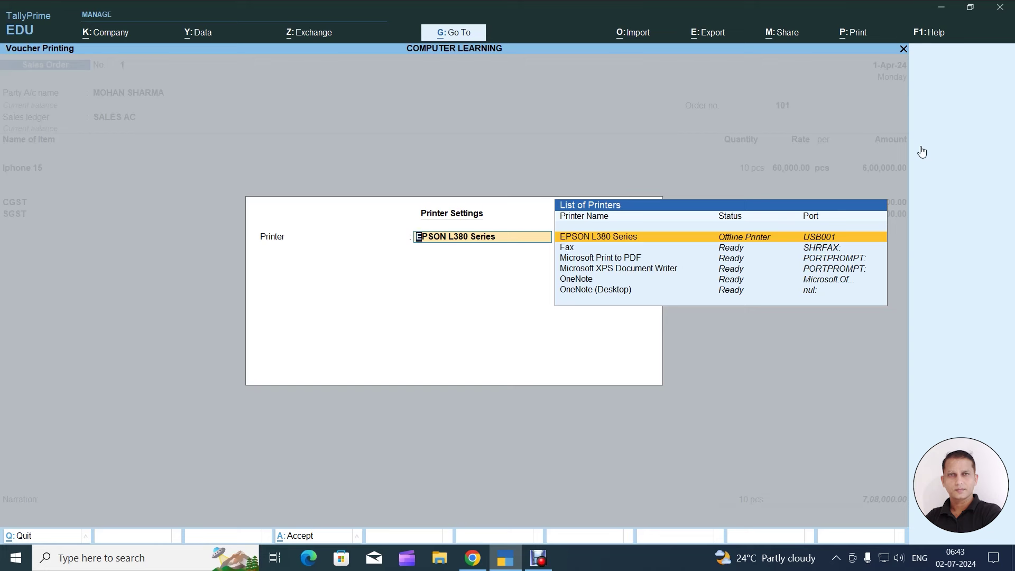
key("Return")
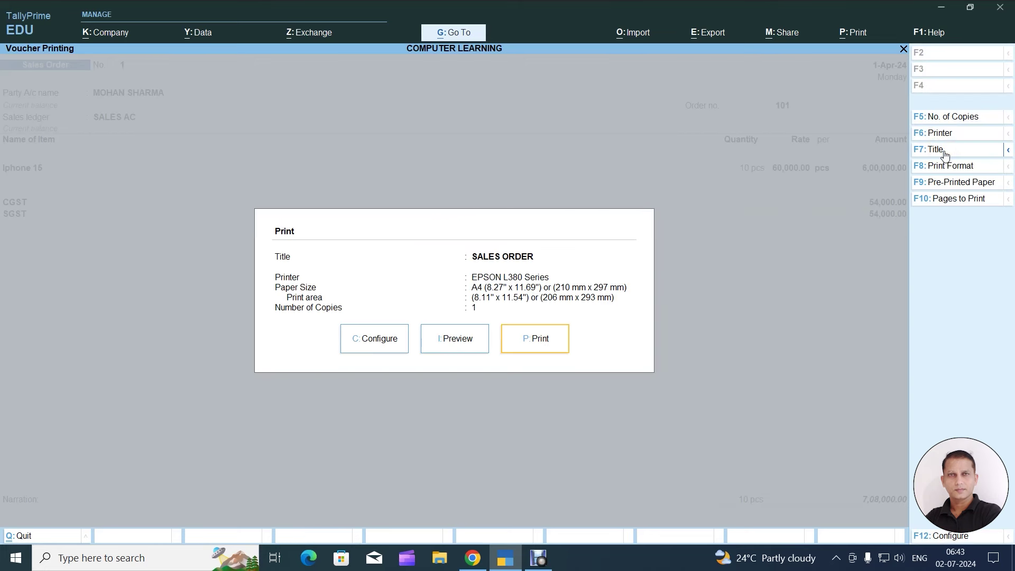
left_click(945, 152)
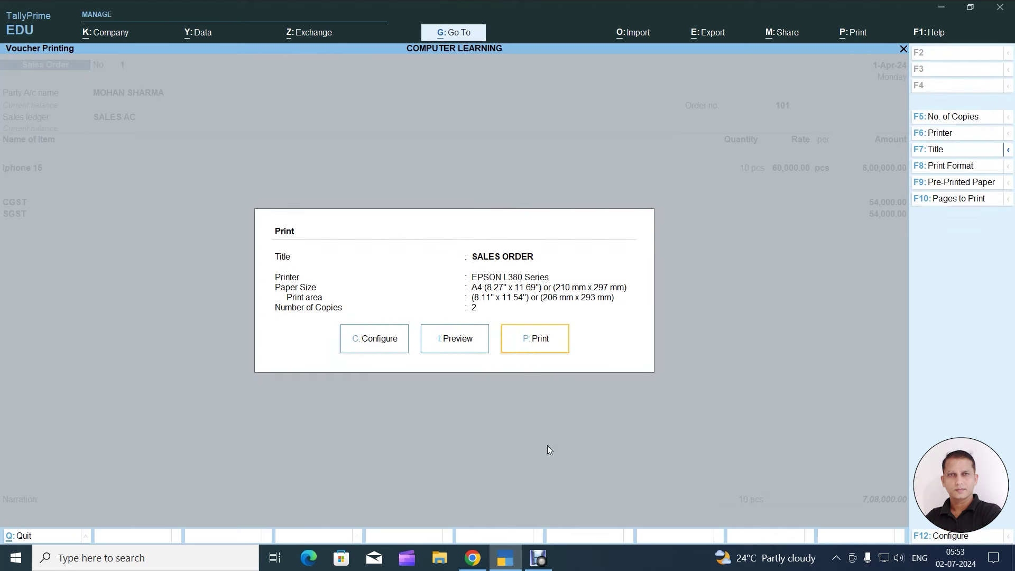
key("F8")
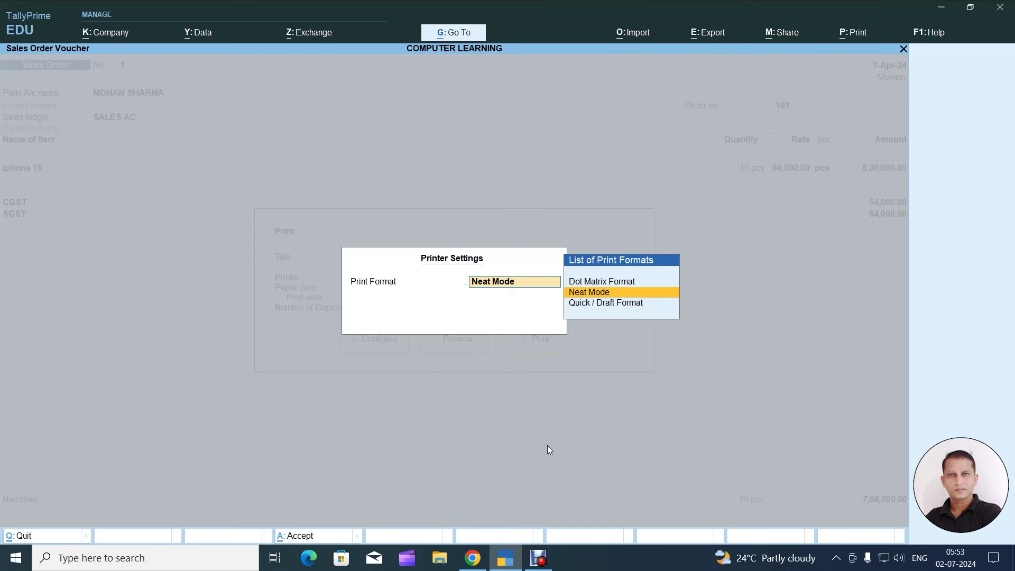
key("Return")
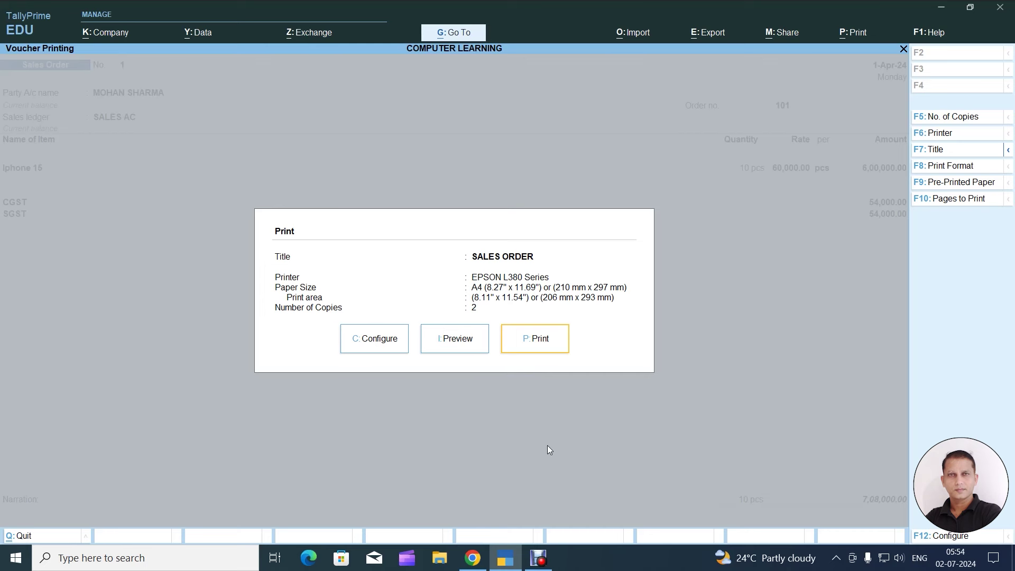
key("F9")
left_click(465, 347)
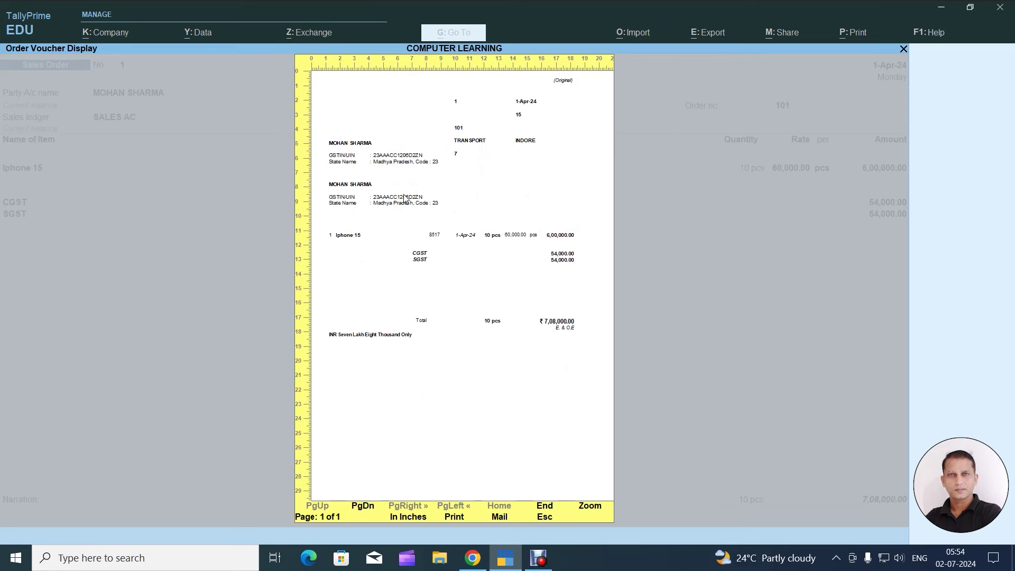
key("Escape")
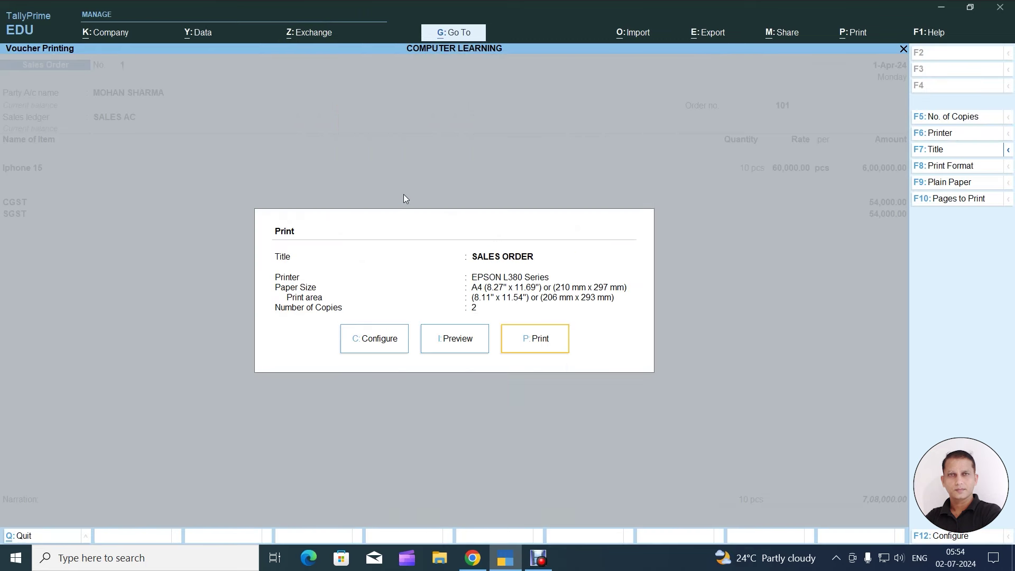
key("F9")
left_click(461, 343)
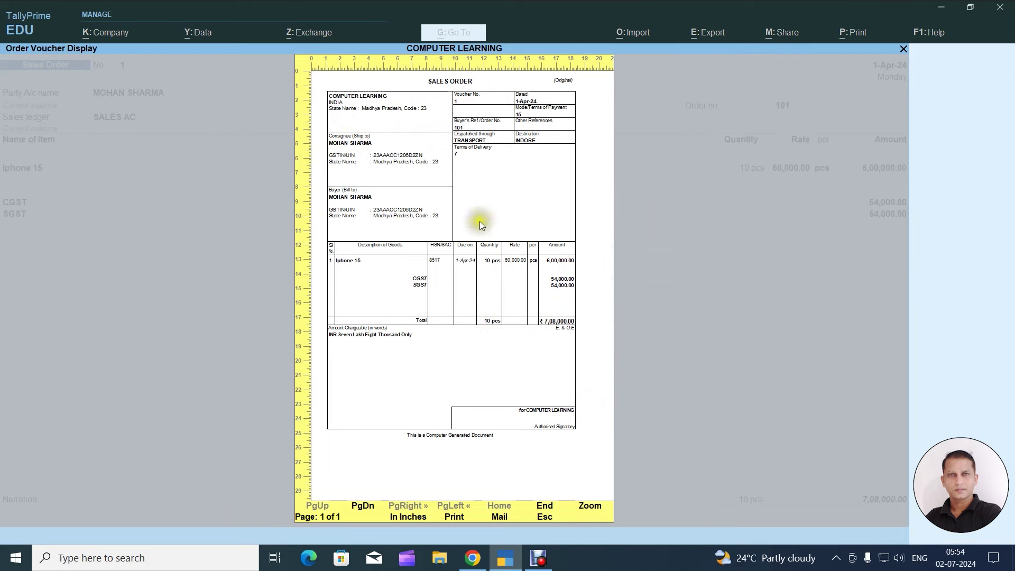
key("Escape")
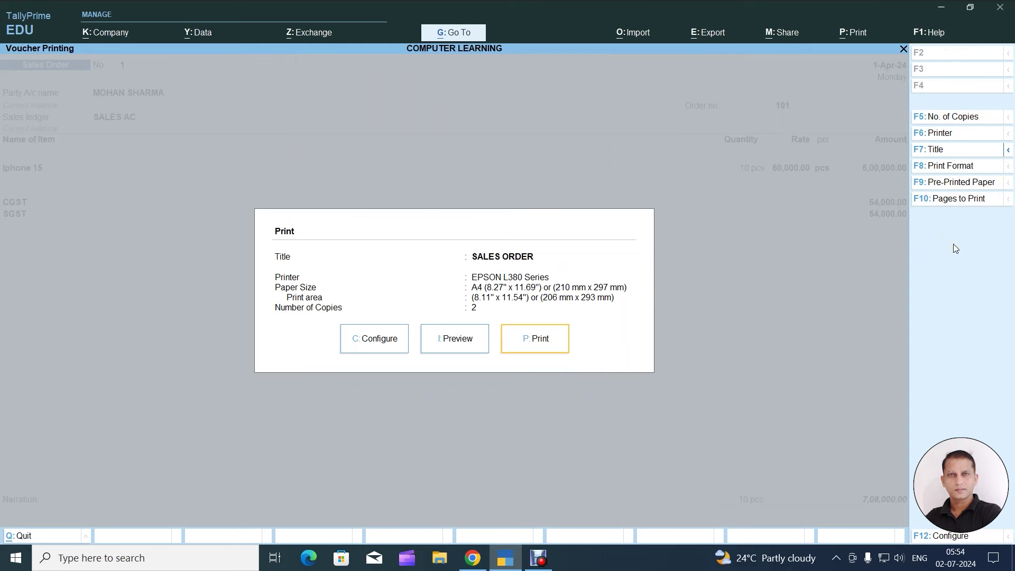
Review the page range settings, then print the sales order.
key("F10")
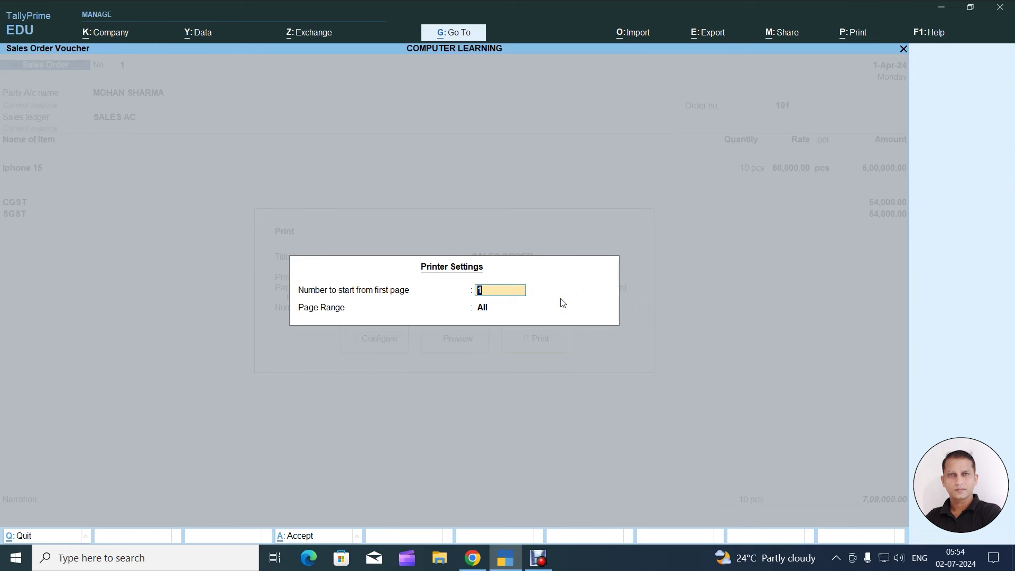
left_click(581, 331)
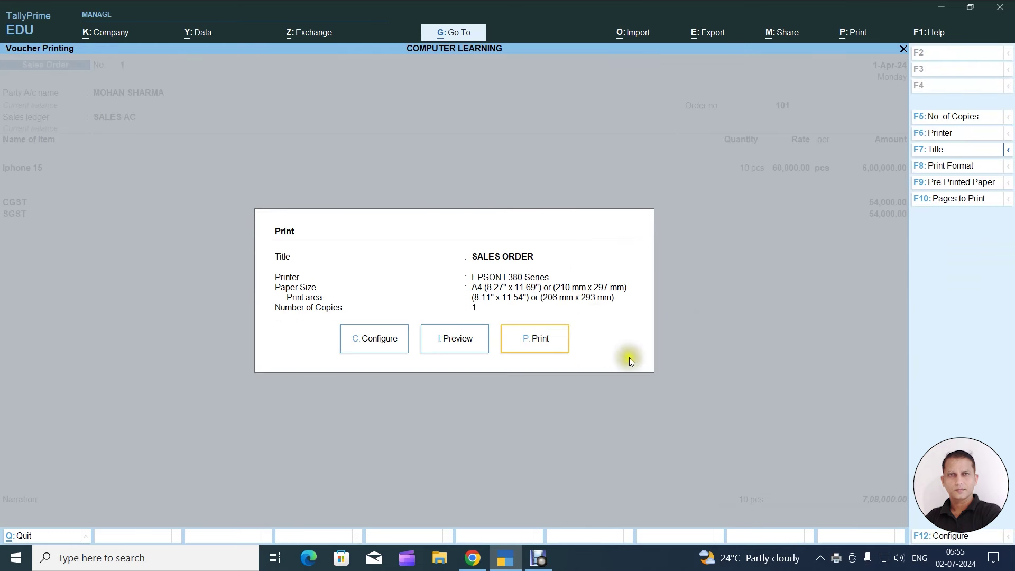
left_click(553, 344)
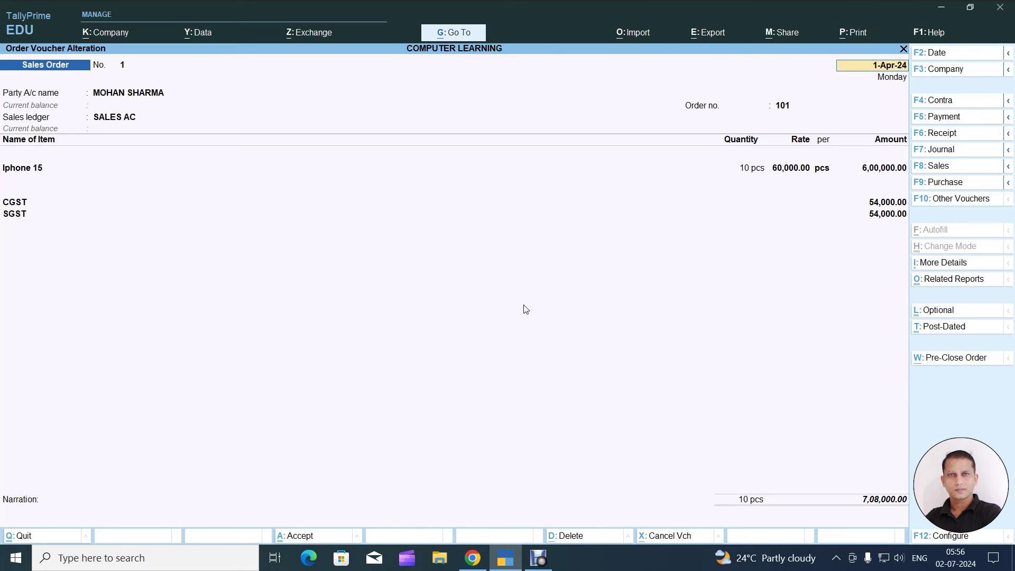
Quit the sales order voucher screens and return to the Gateway of Tally.
key("BackSpace")
key("Escape")
key("y")
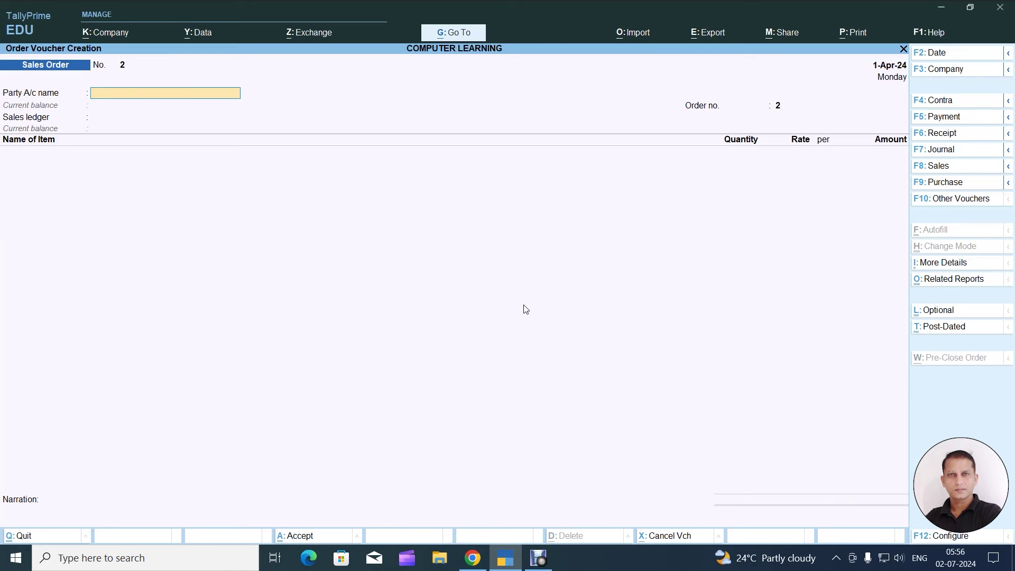
key("Escape")
key("y")
Open the Sales Orders Book through Display More Reports and Inventory Books, showing April's single voucher.
key("Down")
key("Down")
key("Down")
key("Down")
key("Down")
key("Down")
key("Down")
key("Down")
key("Down")
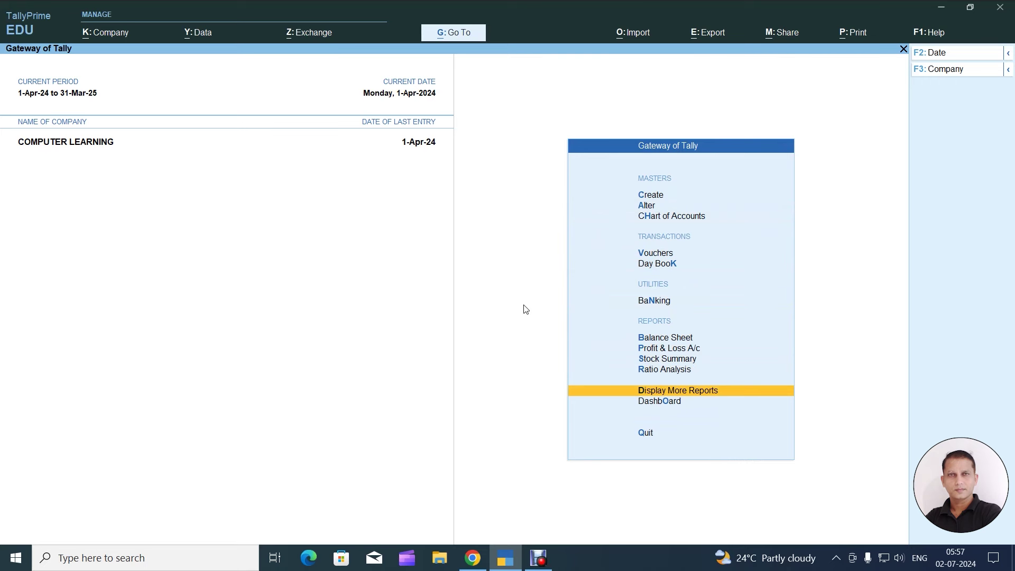
key("Return")
key("Down")
key("Down")
key("Down")
key("Down")
key("Down")
key("Down")
key("Down")
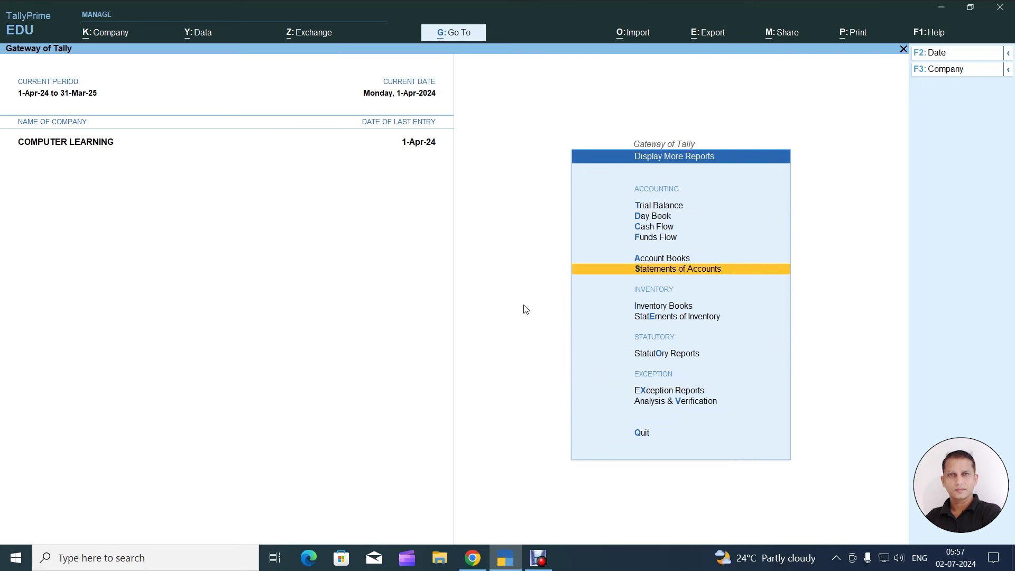
key("Up")
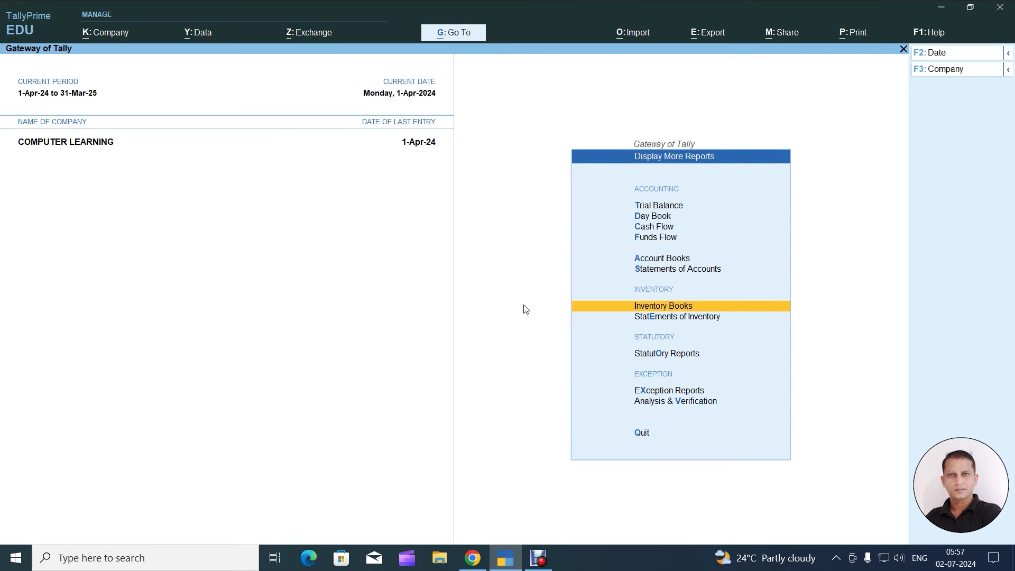
key("Return")
key("Down")
key("Down")
key("Down")
key("Down")
key("Down")
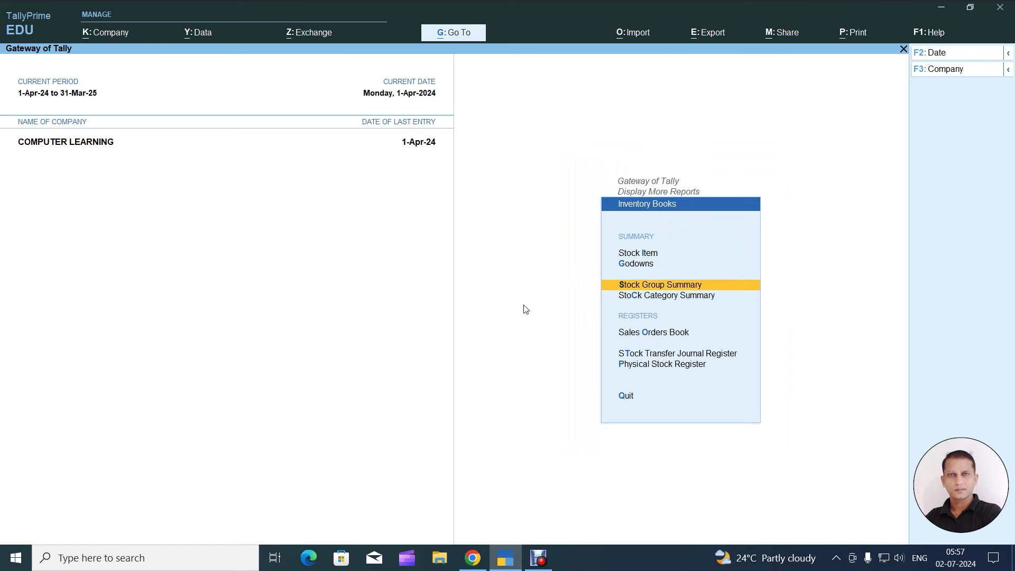
key("Up")
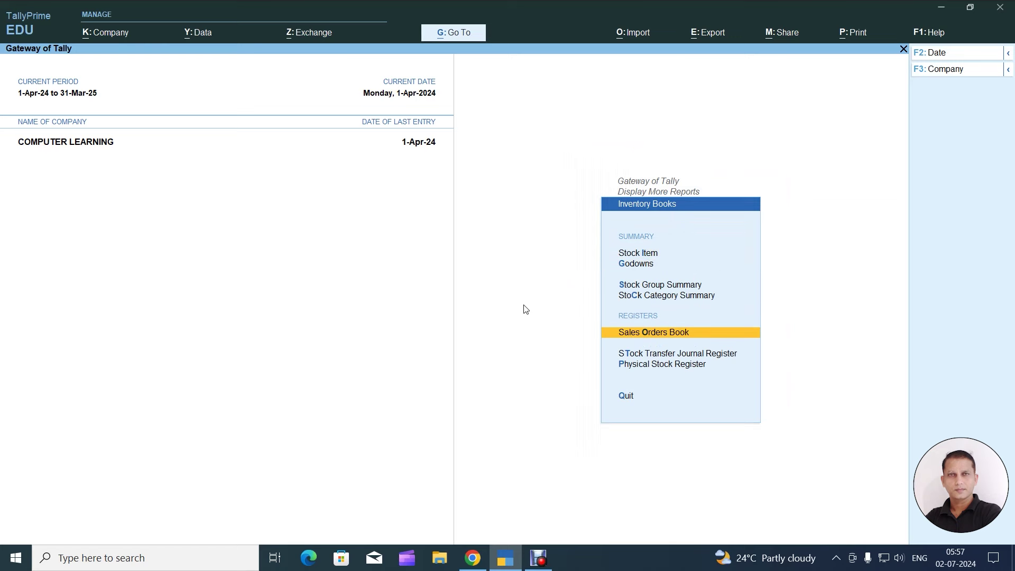
key("Return")
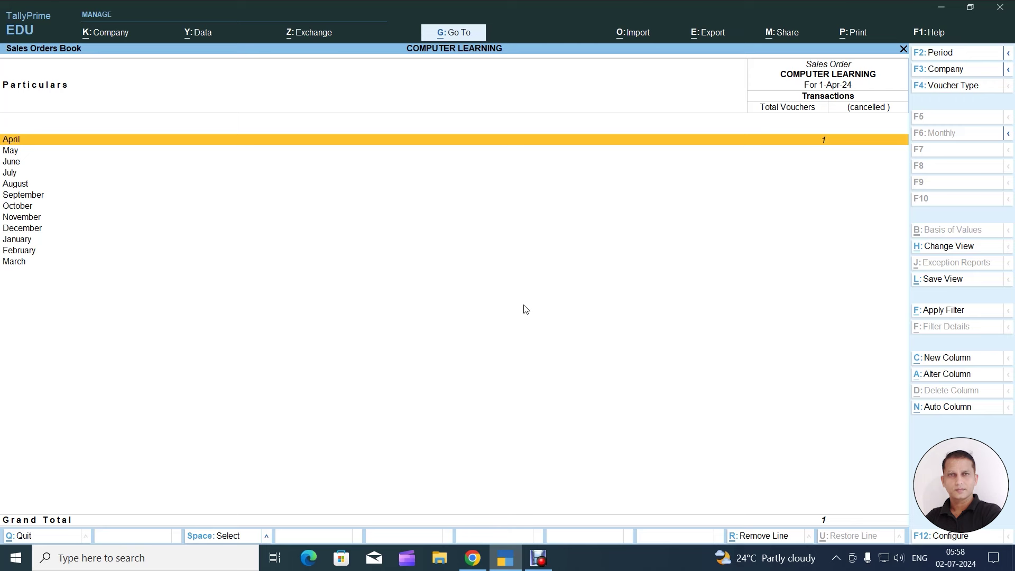
key("Return")
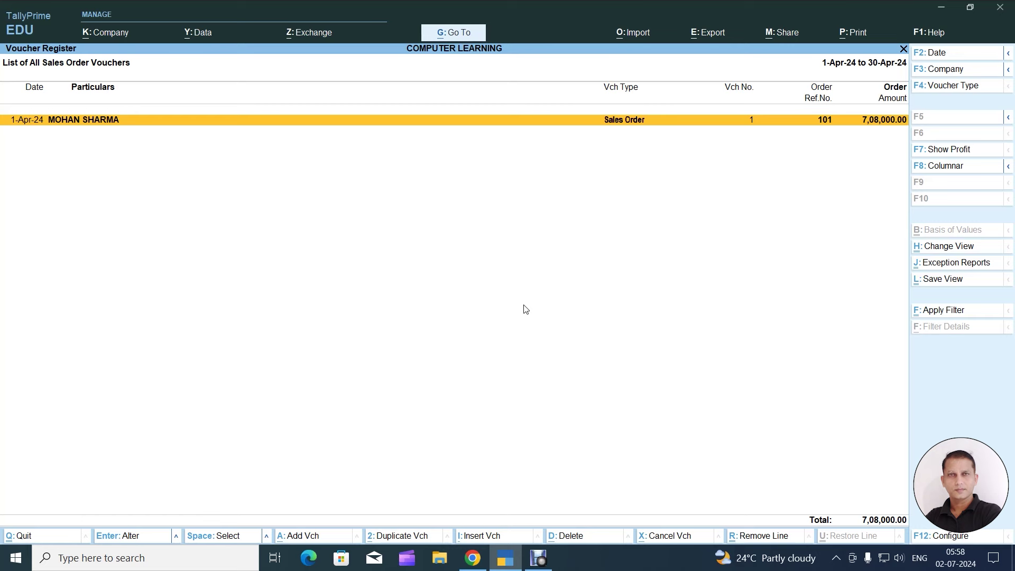
key("Return")
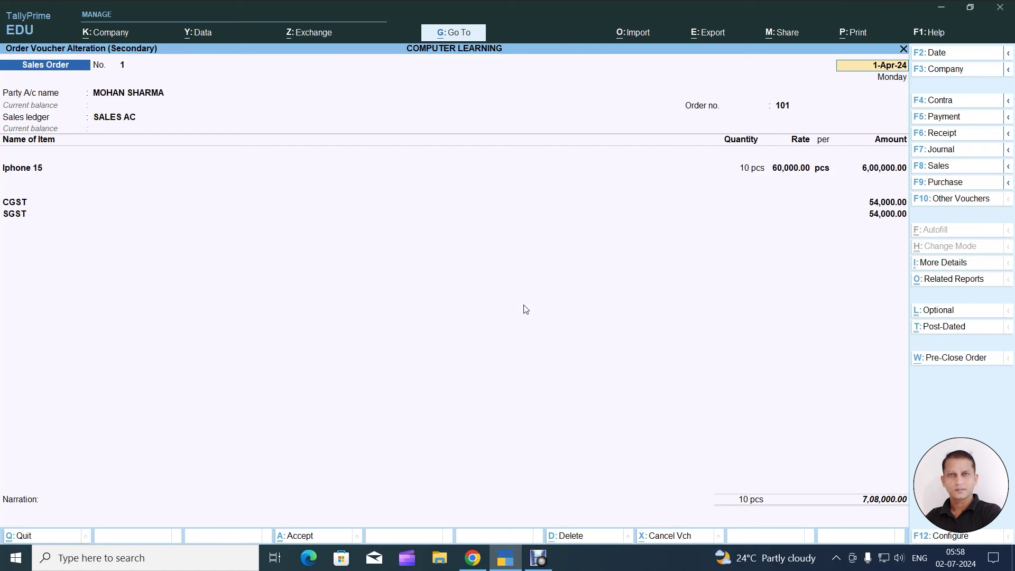
key("Escape")
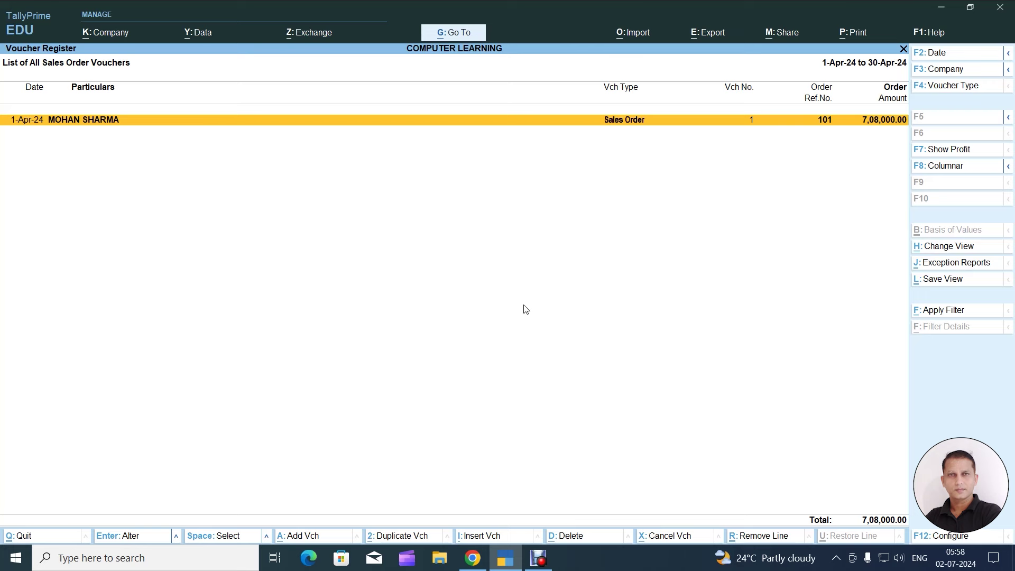
key("Escape")
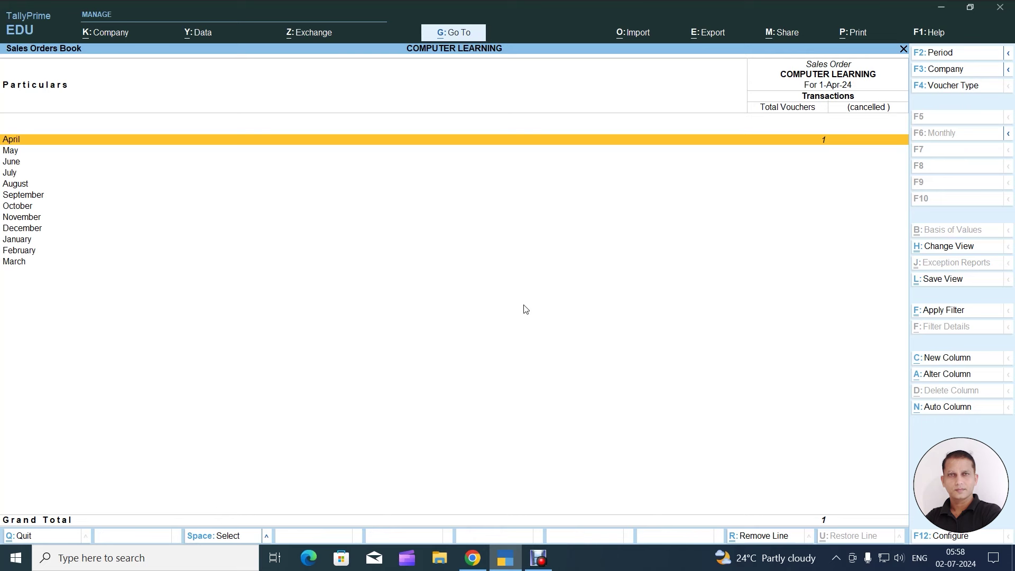